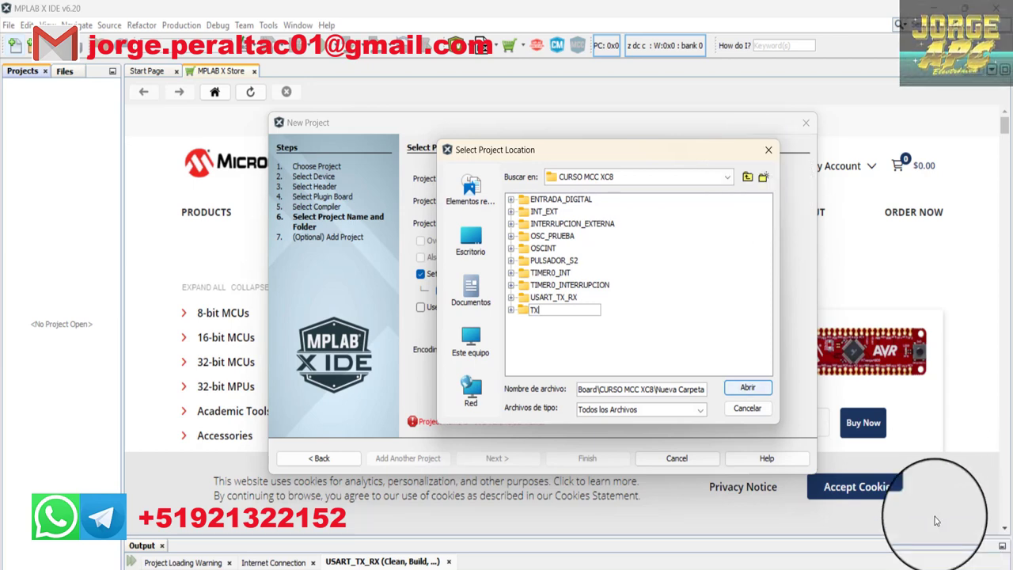
- Name the new folder in CURSO MCC XC8 TX_RX and choose it as the project location
click(845, 567)
click(825, 524)
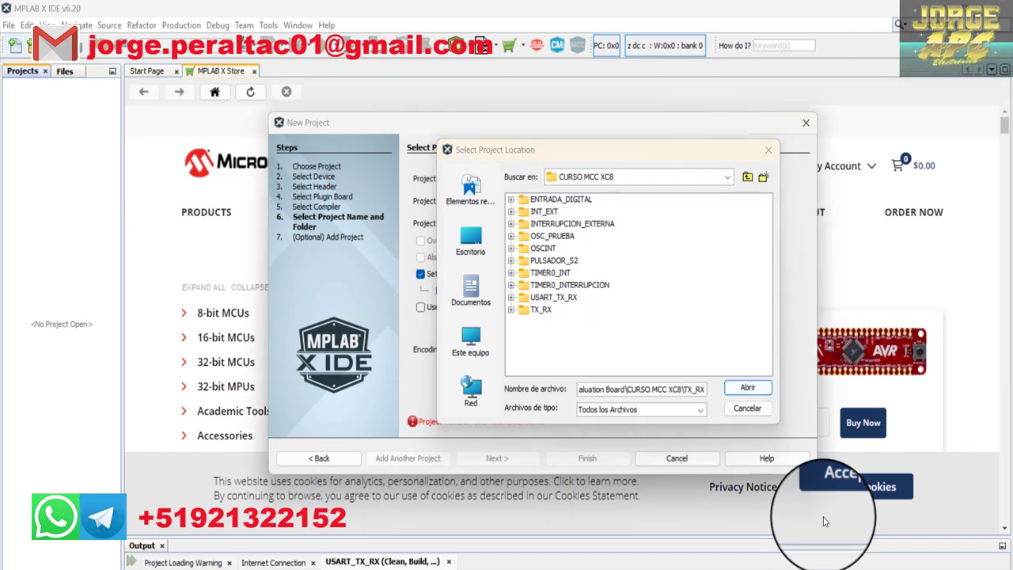
key(Return)
- Name the project TX_RX and create it
click(571, 181)
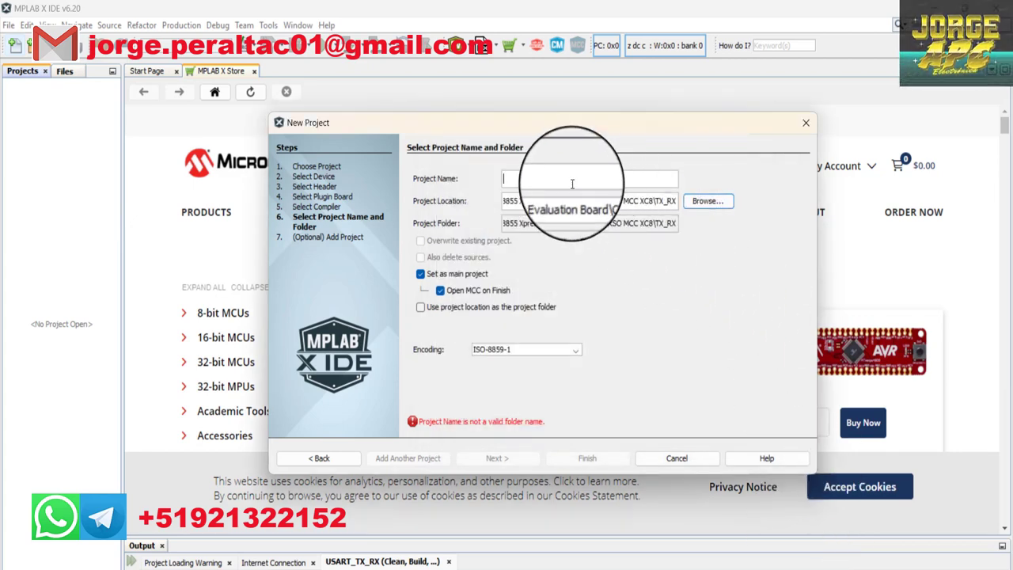
text(TX)
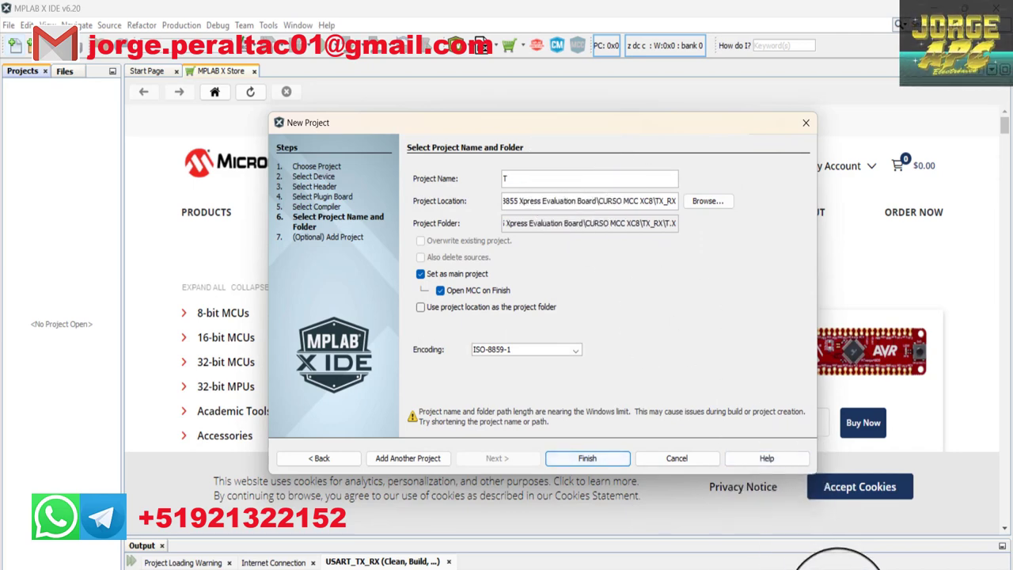
click(835, 556)
click(802, 518)
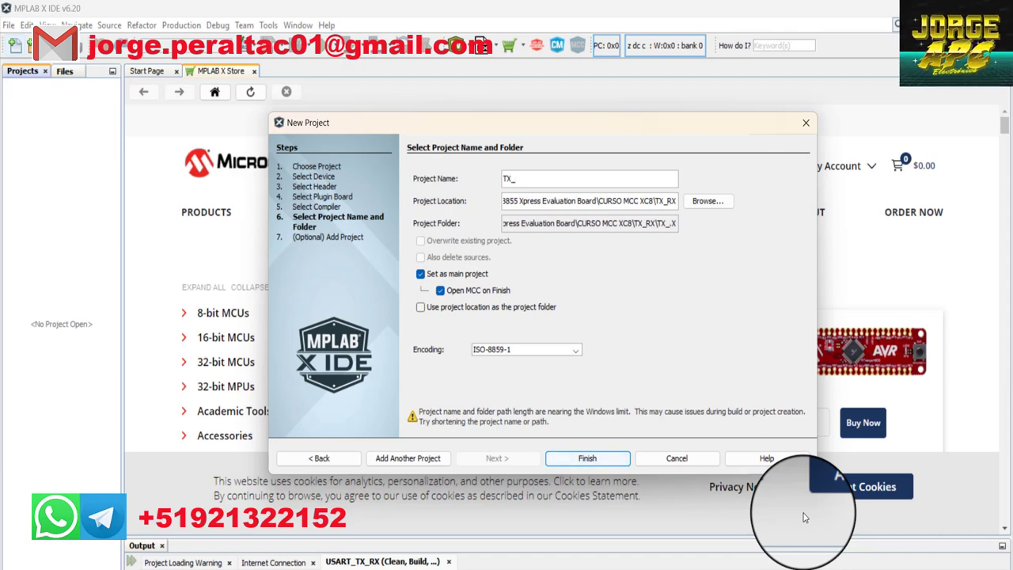
key(Return)
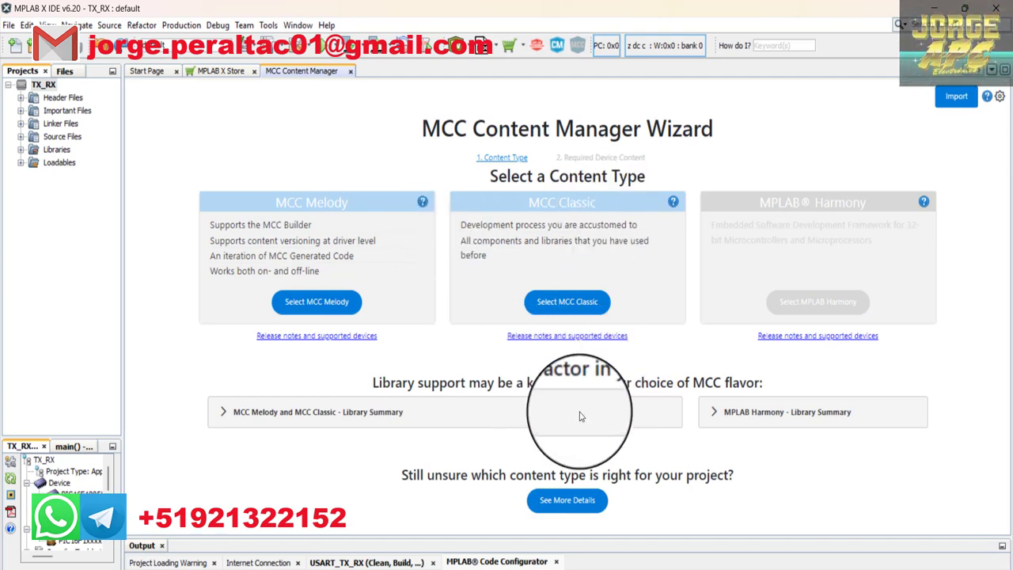
- Choose MCC Classic as the content type and finish the content wizard without optional libraries
click(573, 308)
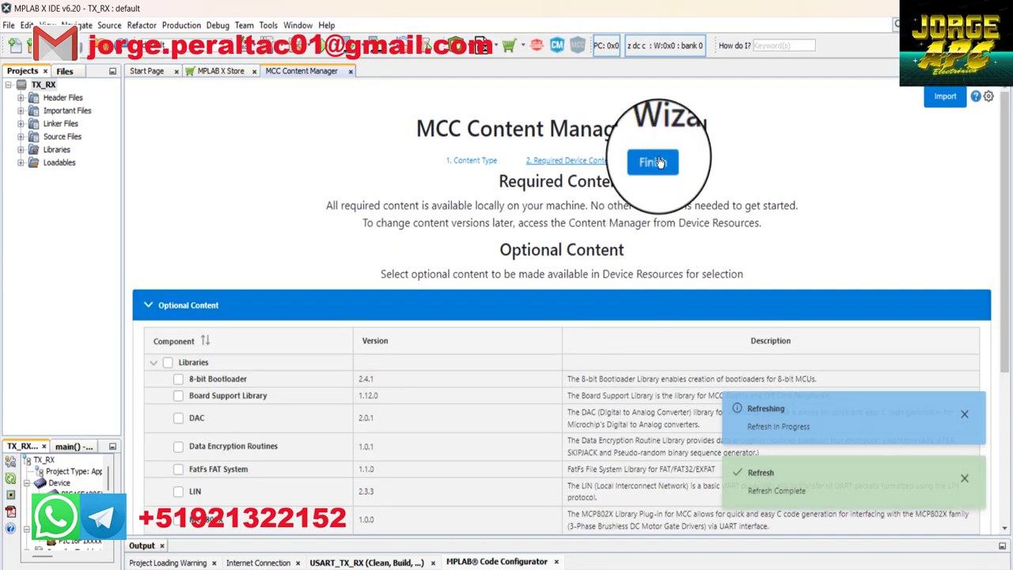
click(658, 161)
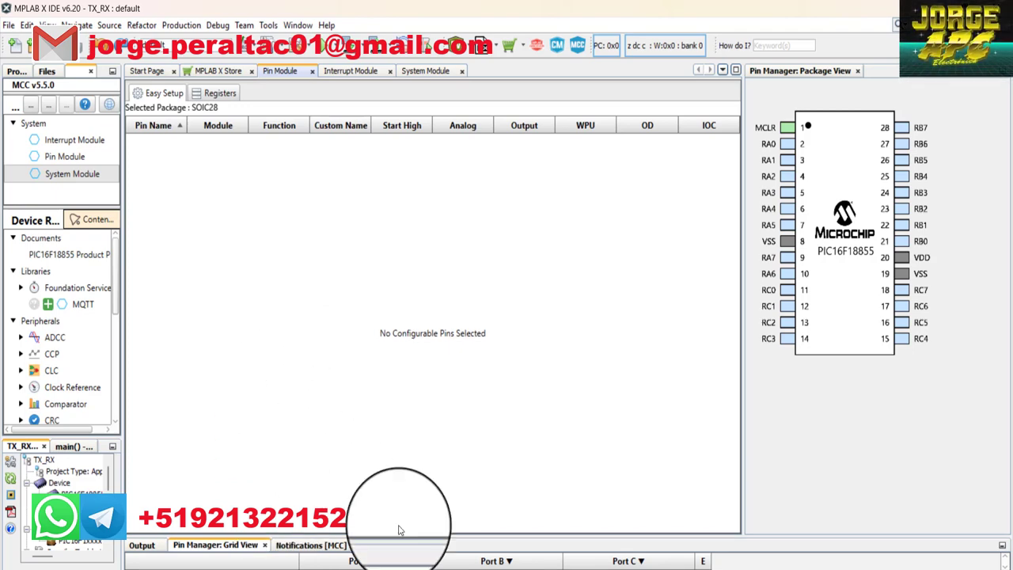
- Enlarge the pin grid area and set the device package to UQFN28
drag(429, 535, 418, 403)
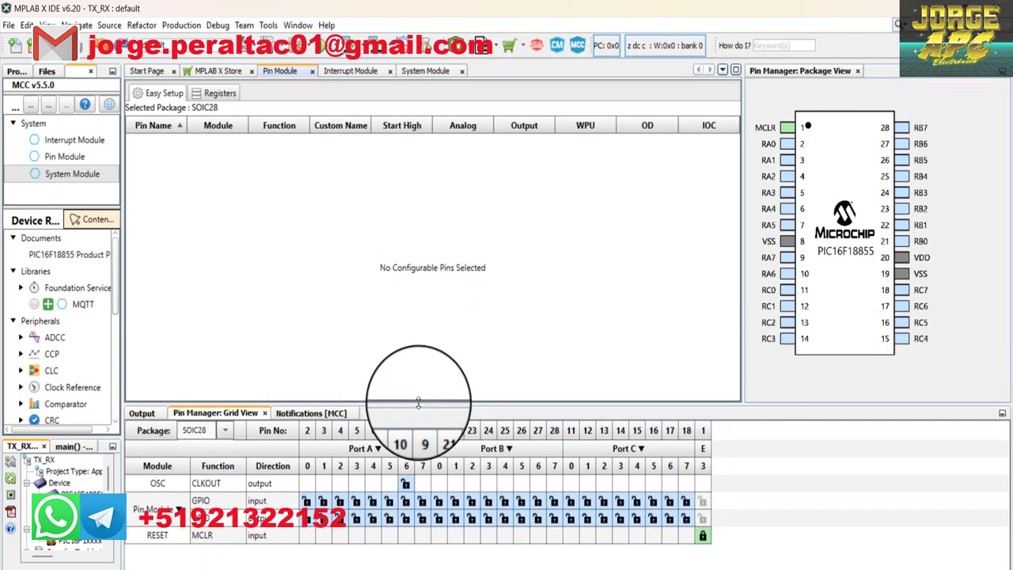
click(226, 431)
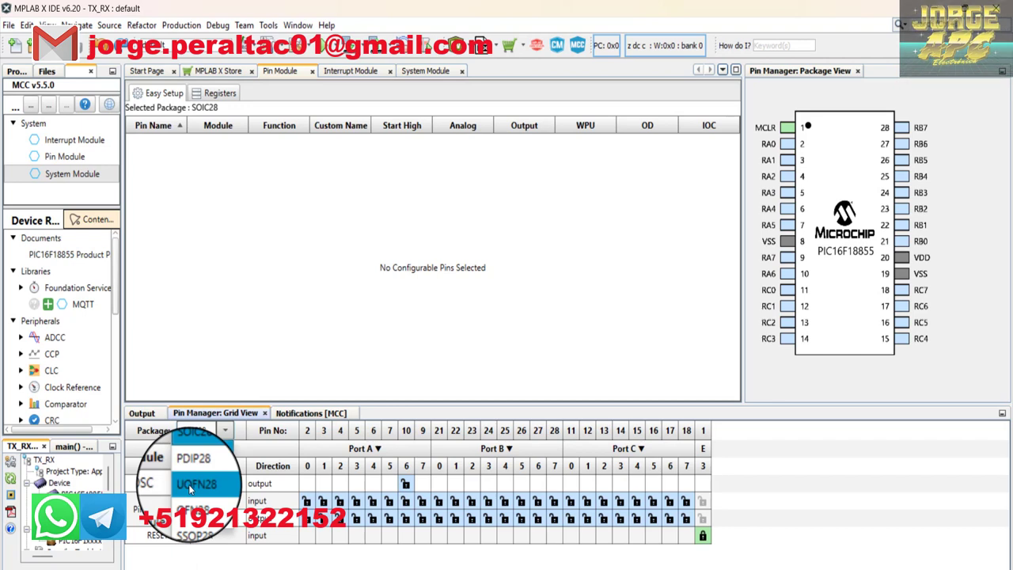
click(190, 488)
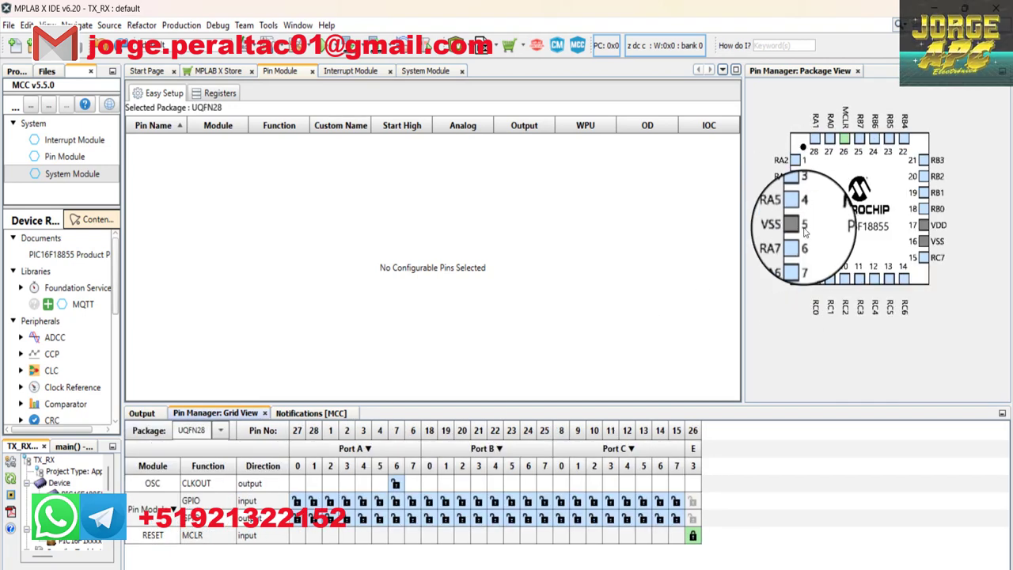
- Set the System Module's oscillator to HFINTOSC with 2x PLL
click(72, 173)
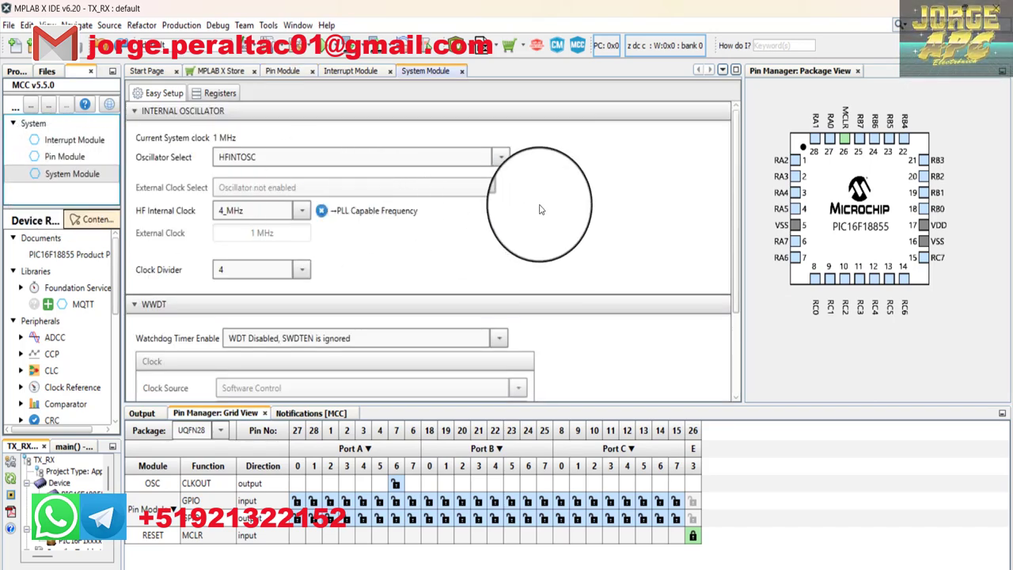
scroll(335, 193, down, 1)
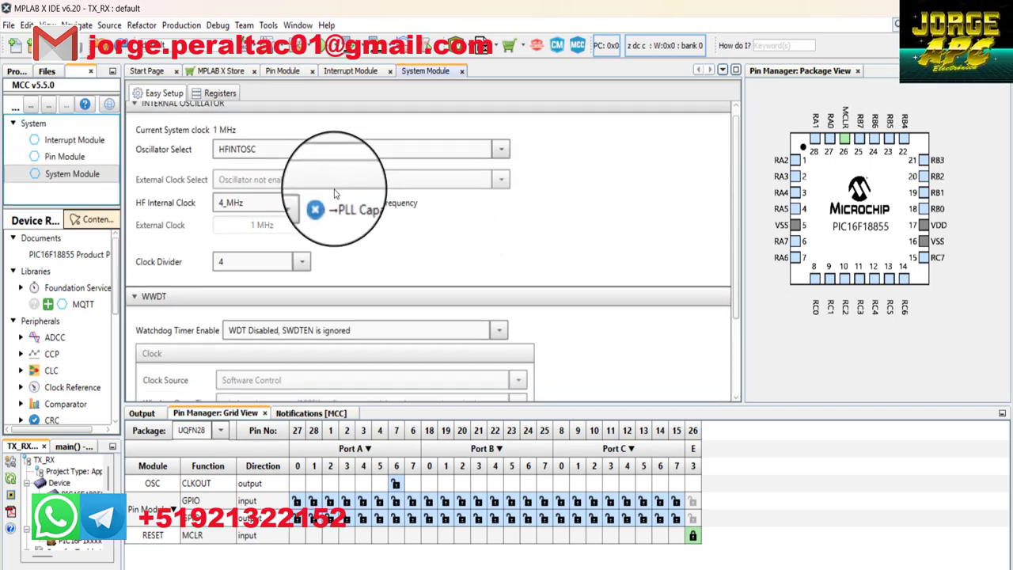
click(502, 150)
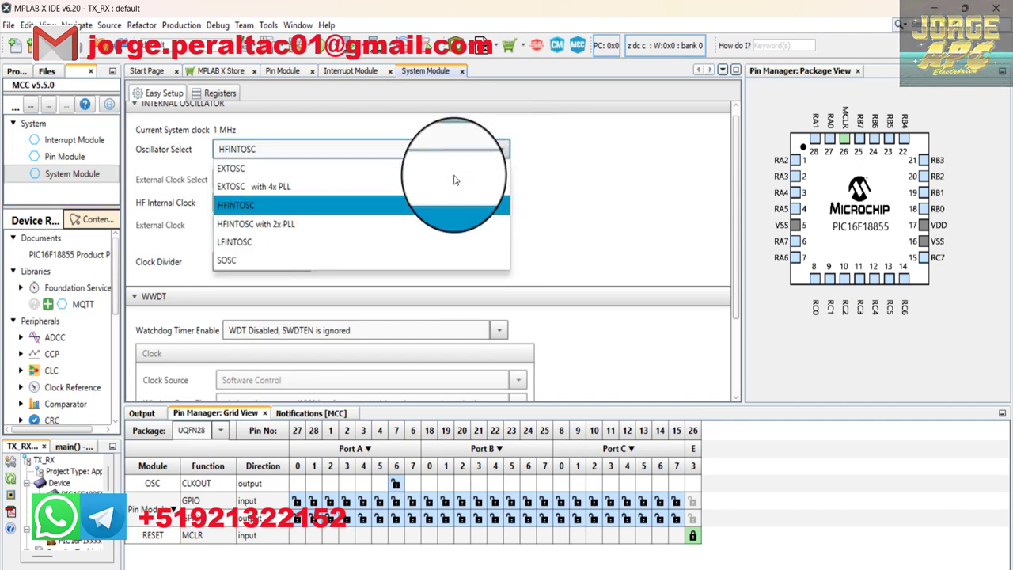
click(269, 224)
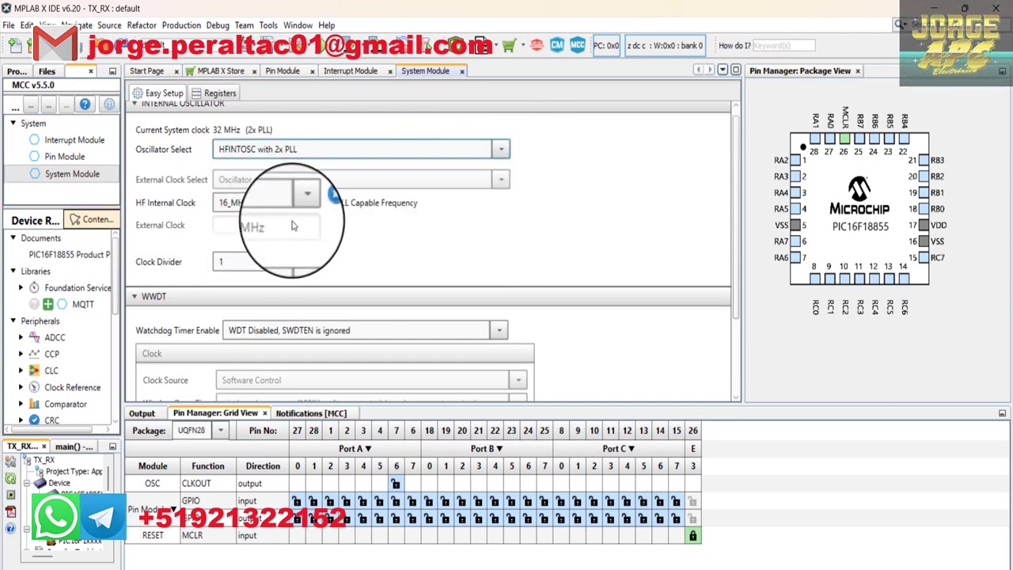
scroll(324, 194, down, 2)
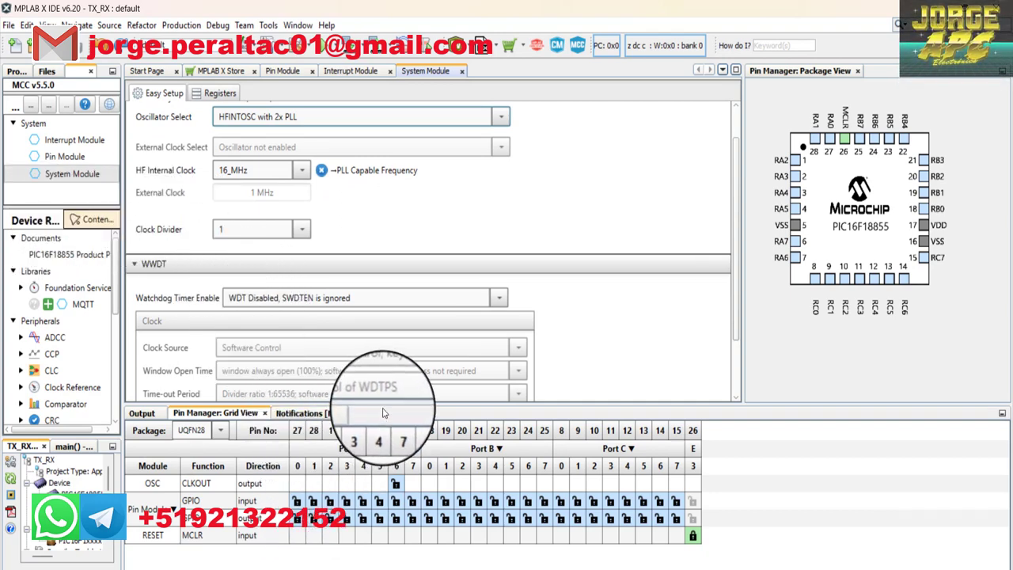
- Assign Port A pins RA0, RA1, RA2 and RA3 as GPIO outputs in the pin grid
drag(386, 405, 402, 287)
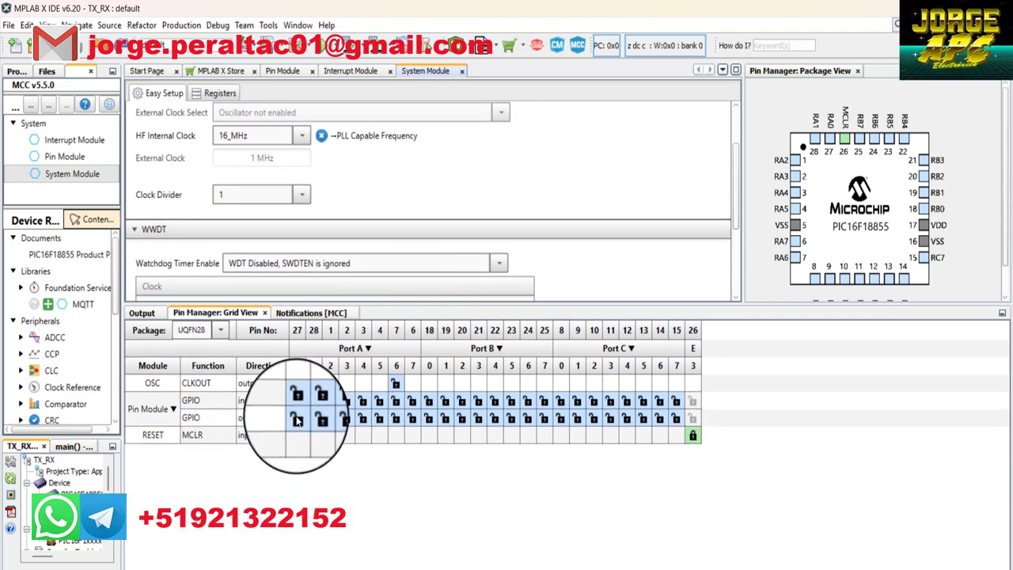
click(297, 419)
click(316, 419)
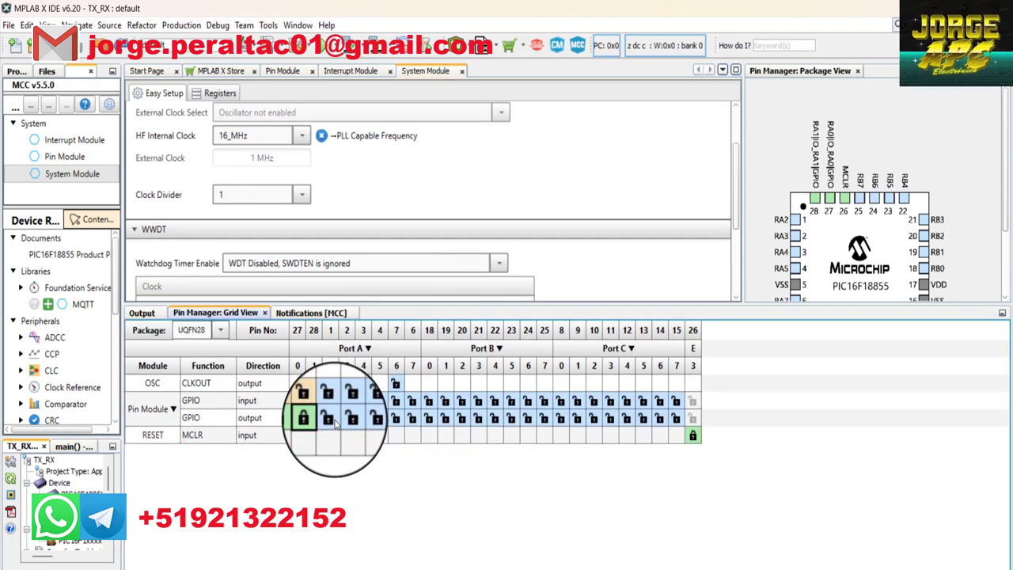
click(330, 419)
click(341, 418)
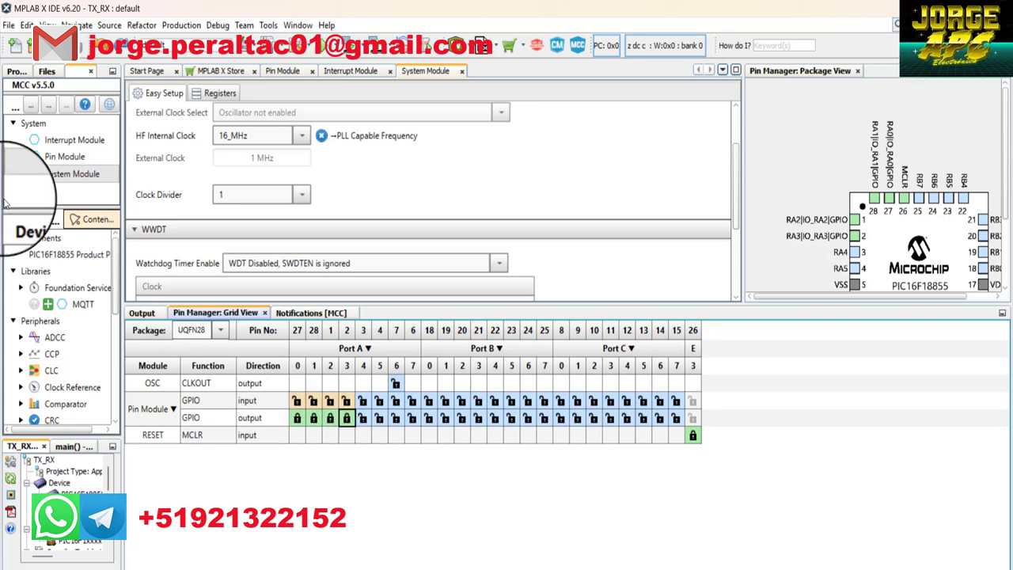
- Widen the resource list and add the EUSART peripheral to the project
drag(50, 207, 50, 192)
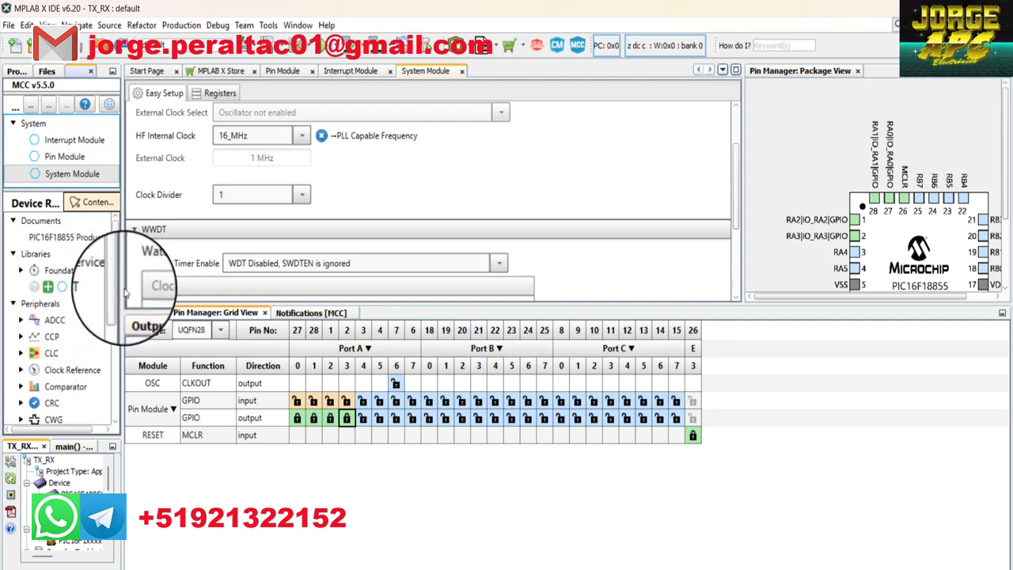
drag(123, 286, 237, 288)
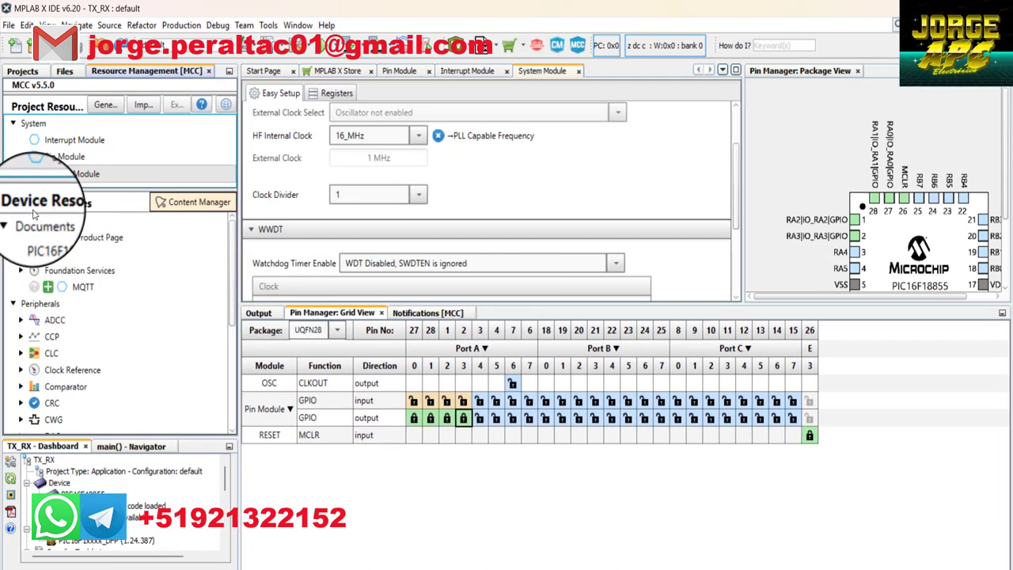
scroll(66, 317, down, 3)
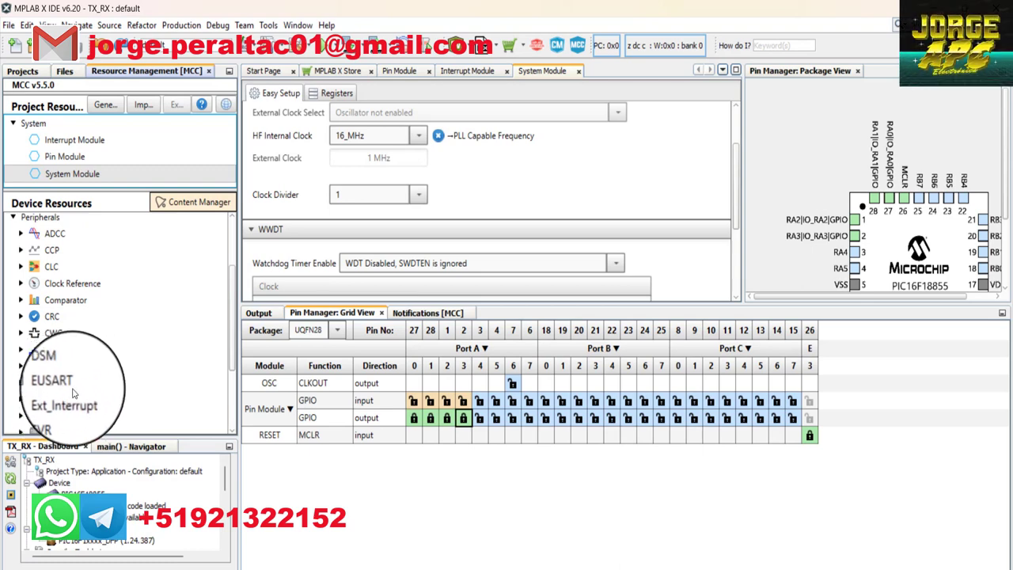
click(21, 384)
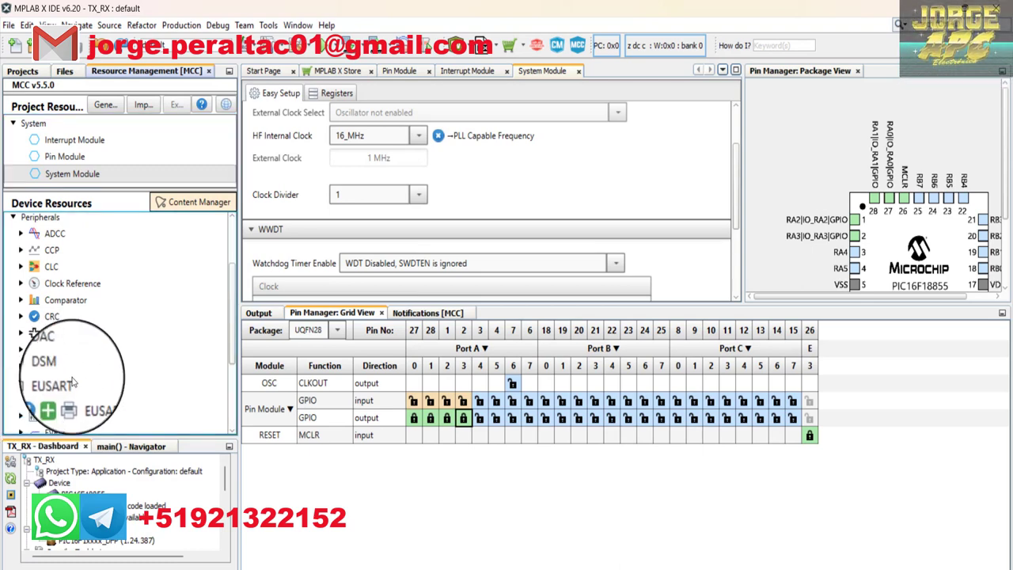
click(57, 400)
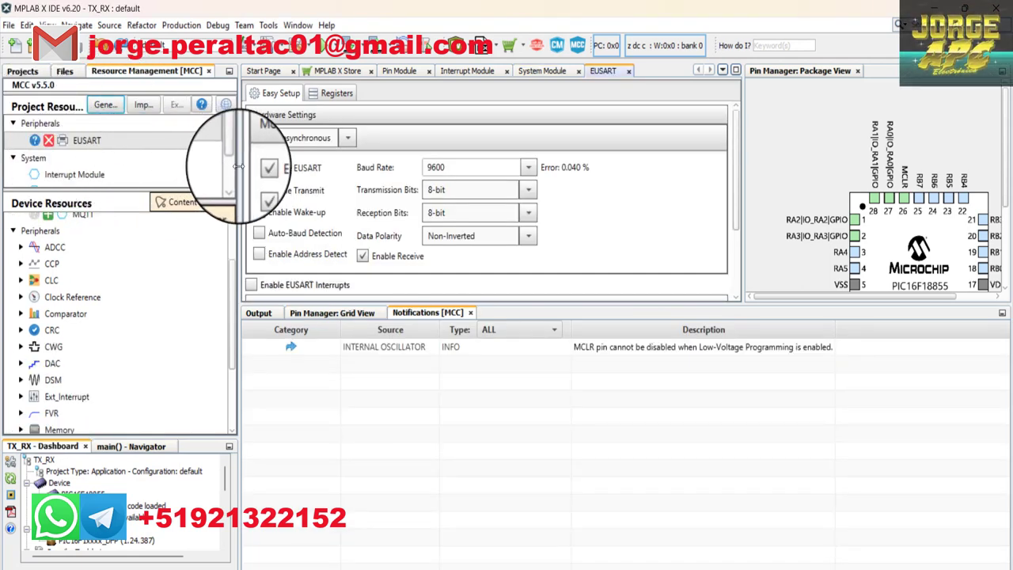
- Enlarge the EUSART settings area and select a 9600 baud rate, keeping 8-bit transmission
drag(235, 170, 309, 178)
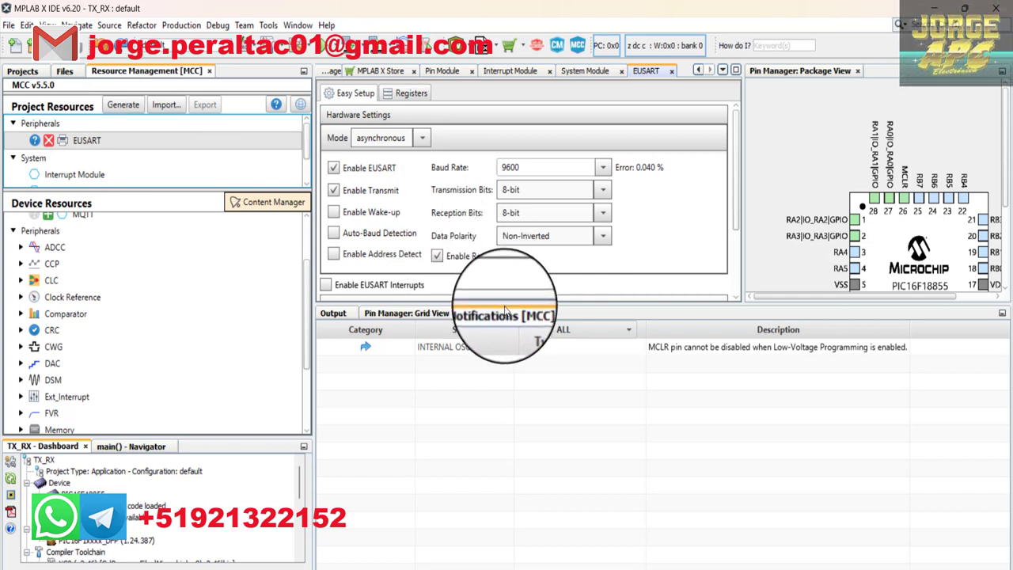
drag(578, 299, 605, 417)
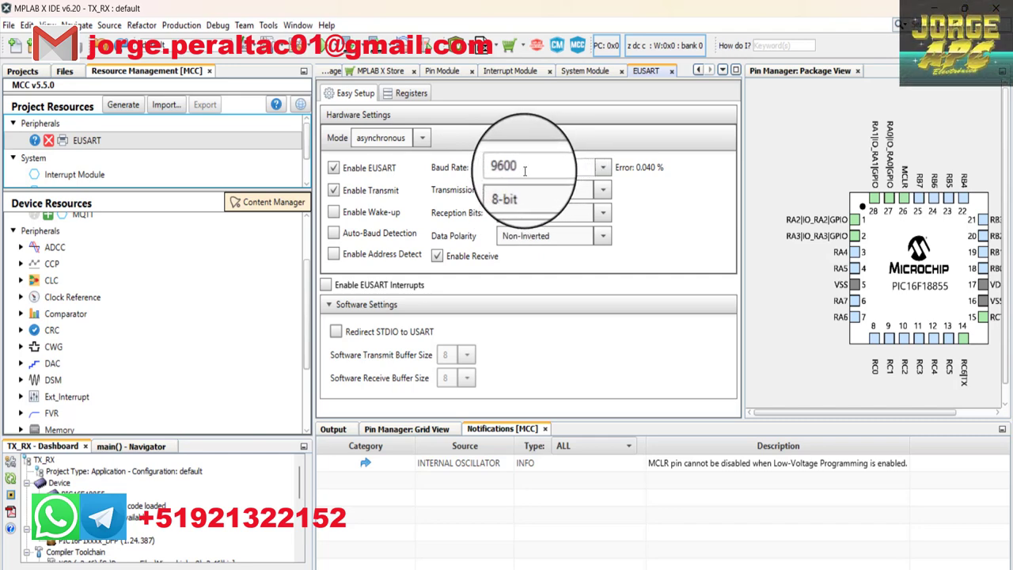
click(603, 167)
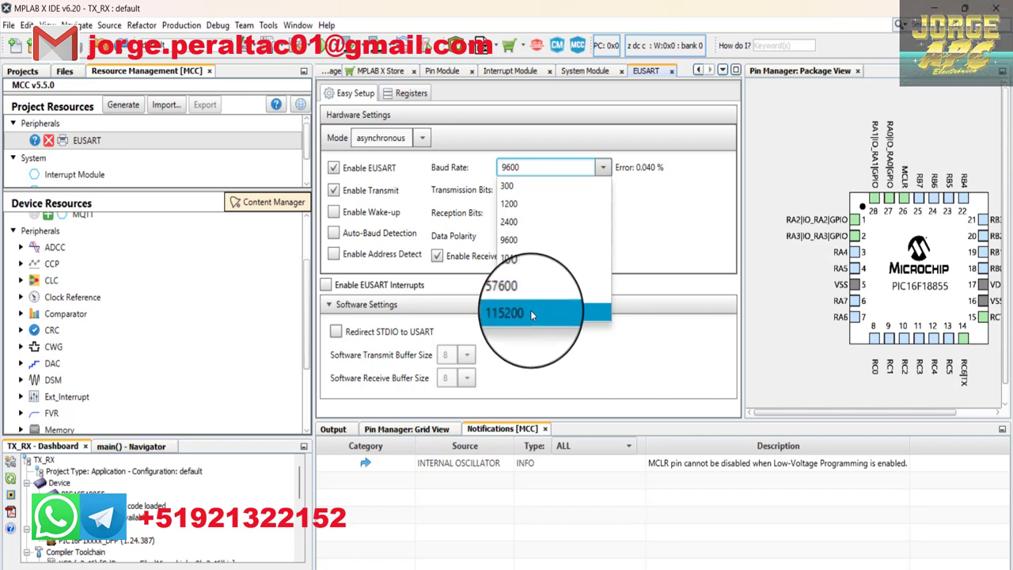
click(558, 238)
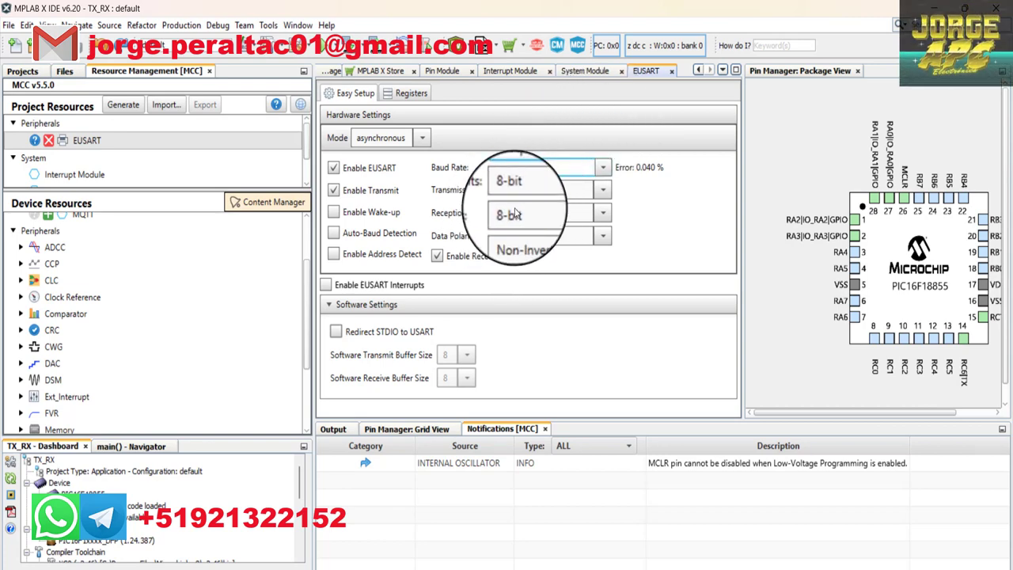
click(603, 191)
click(603, 191)
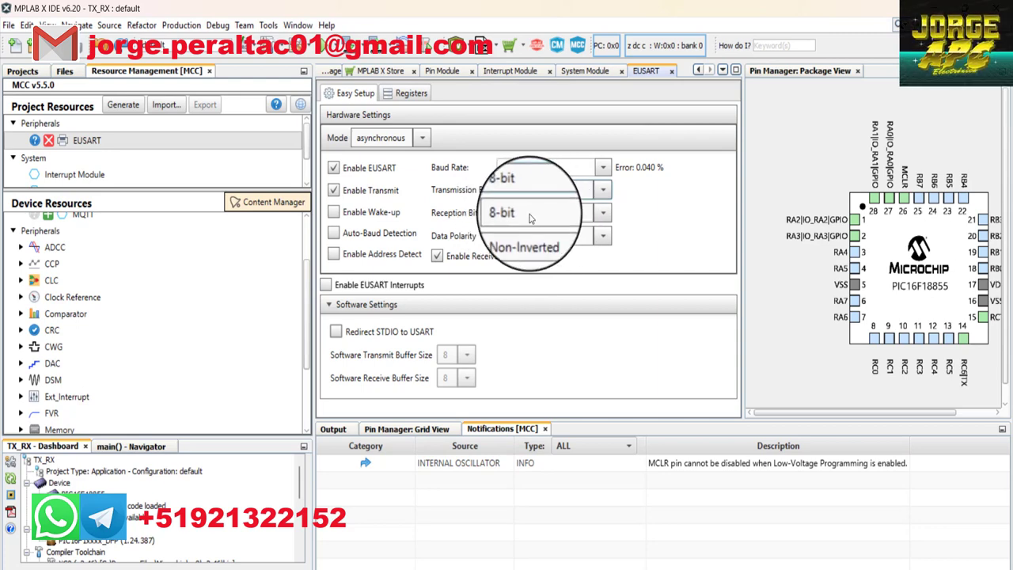
- Keep the EUSART data polarity Non-Inverted, enable Redirect STDIO to USART, and select asynchronous mode
click(604, 238)
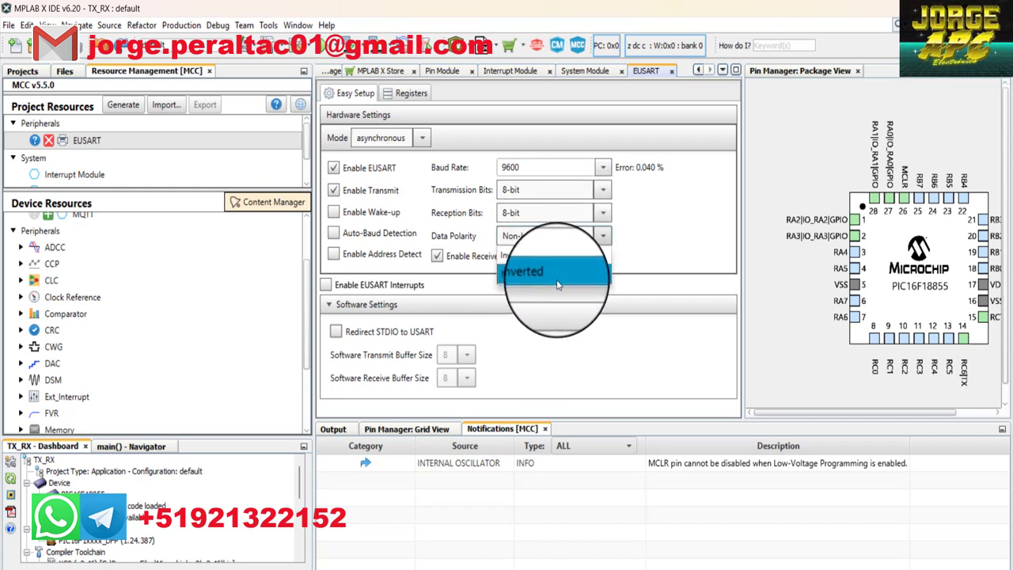
click(657, 251)
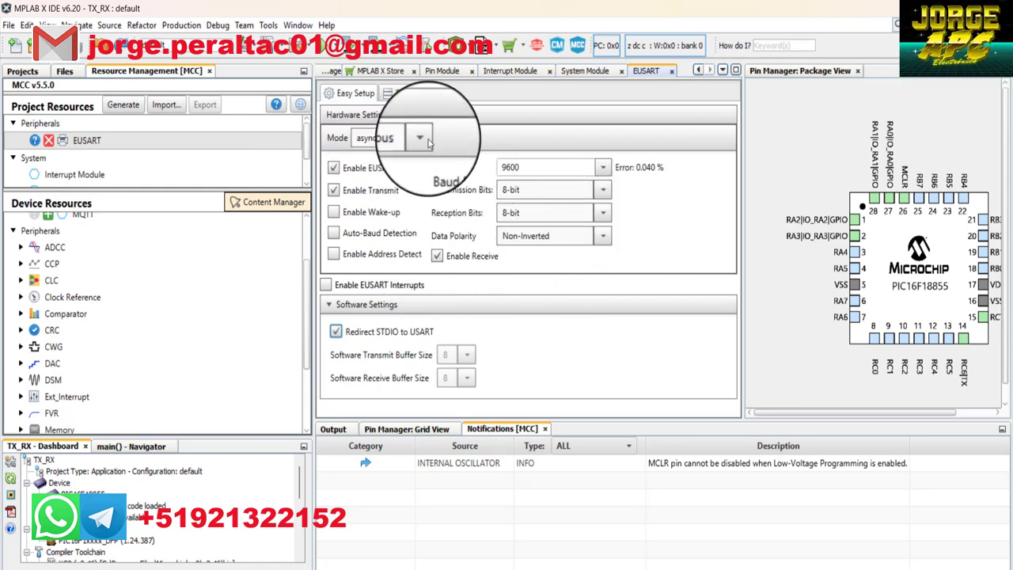
click(409, 140)
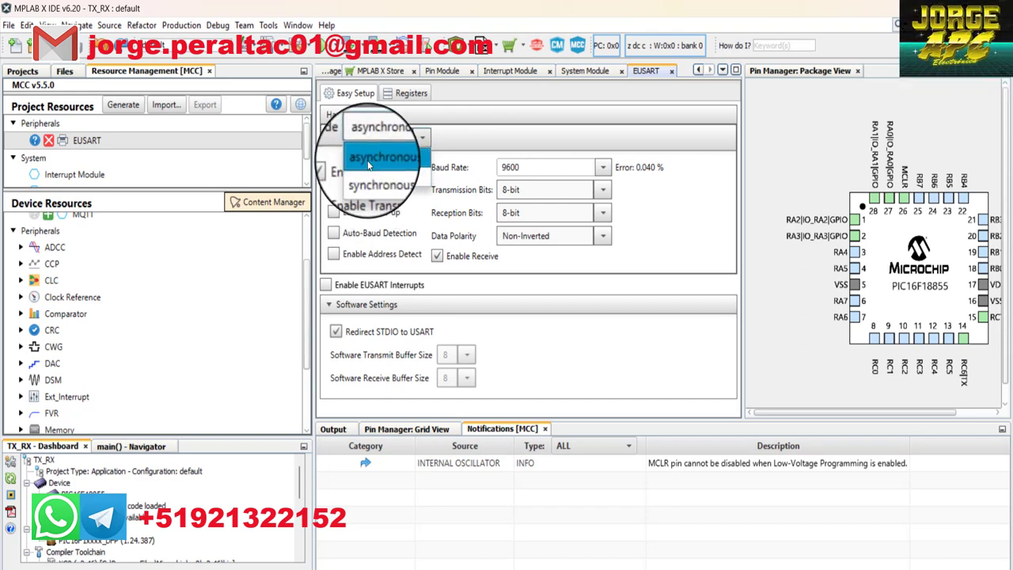
click(366, 160)
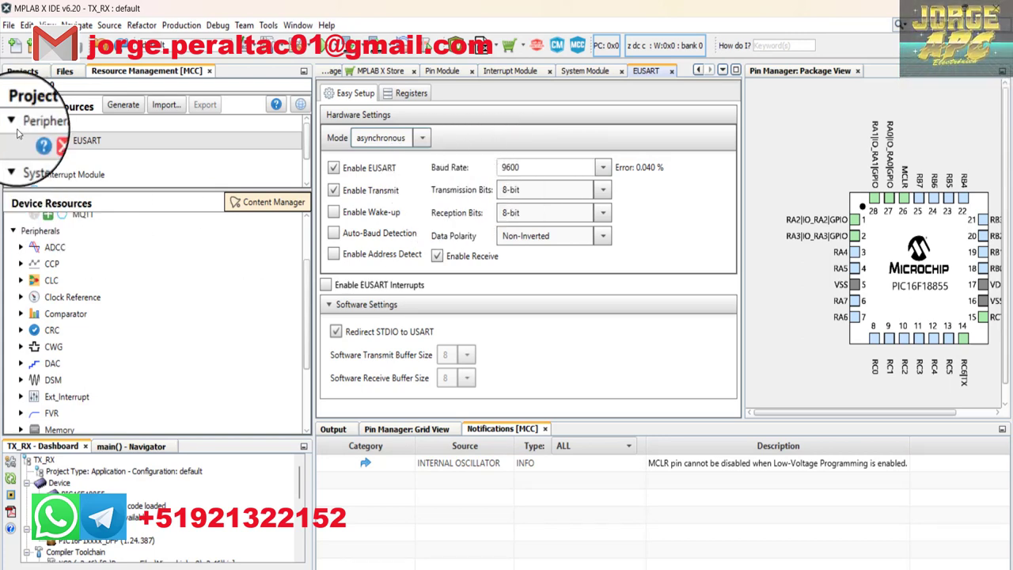
- In the Pin Module settings, give pin RA0 the custom name LED1 and pin RA1 the custom name LED2
scroll(89, 147, down, 2)
click(65, 162)
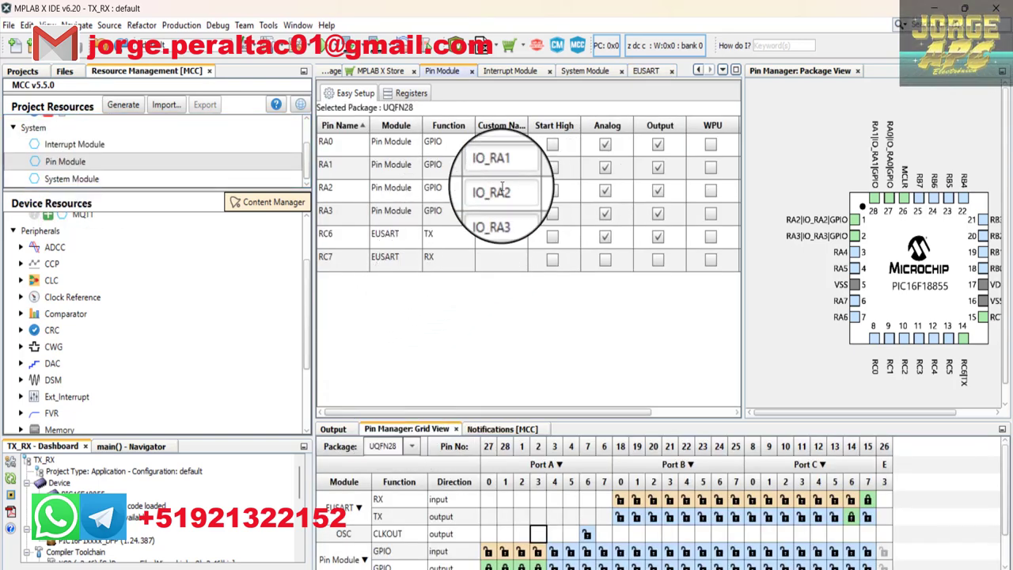
click(448, 145)
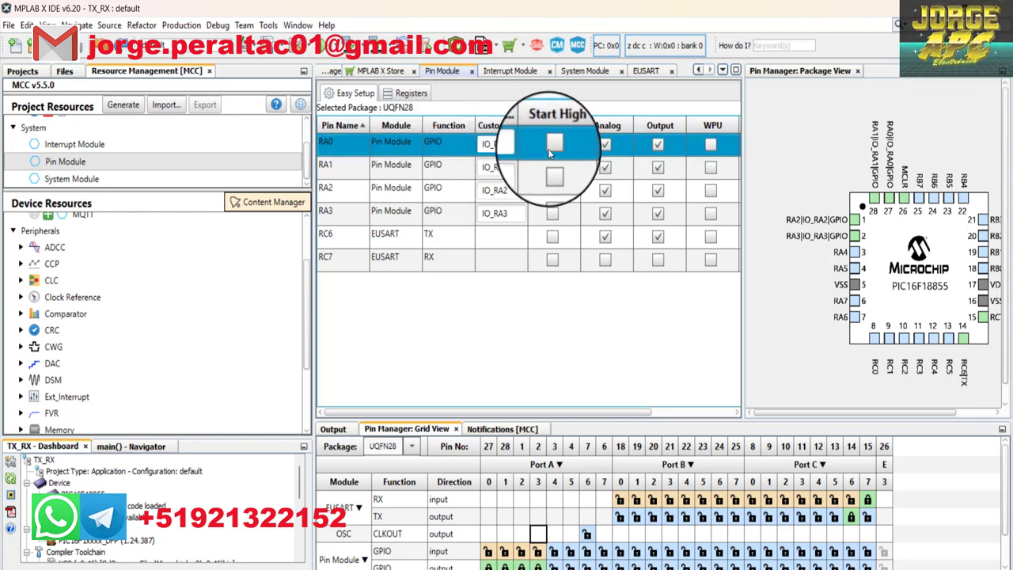
double_click(506, 143)
double_click(506, 143)
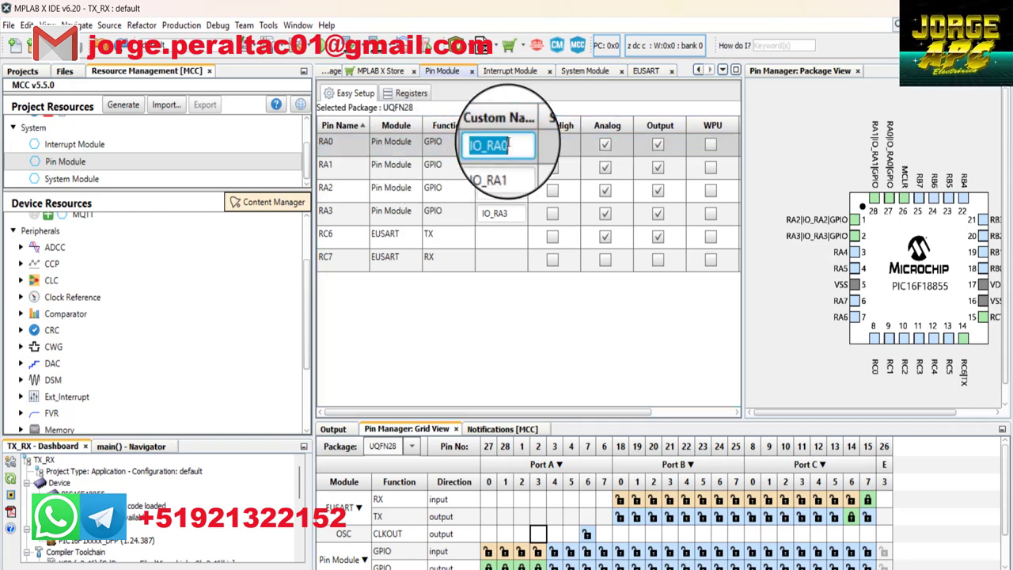
text(LED1)
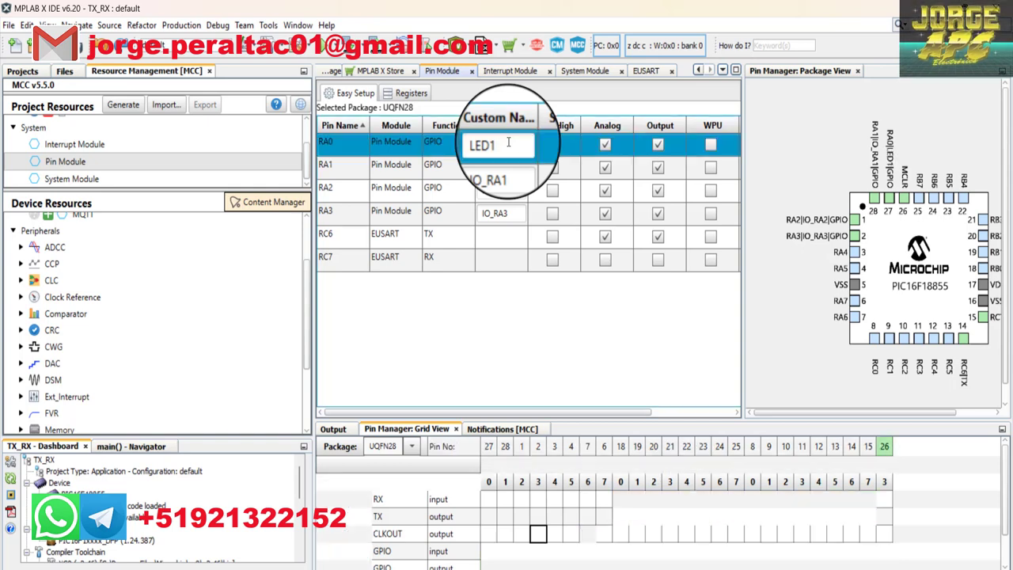
double_click(514, 167)
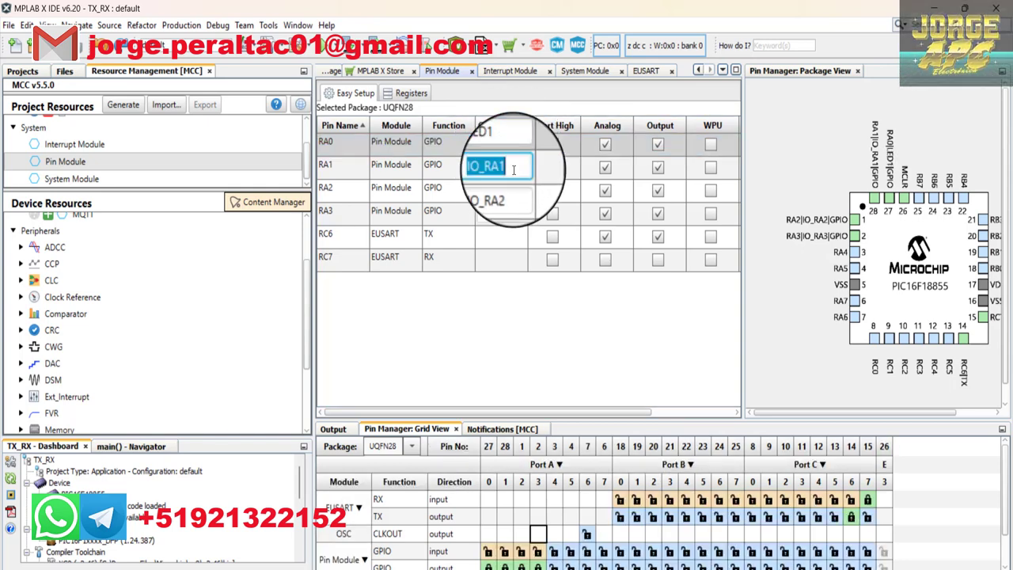
text(LED2)
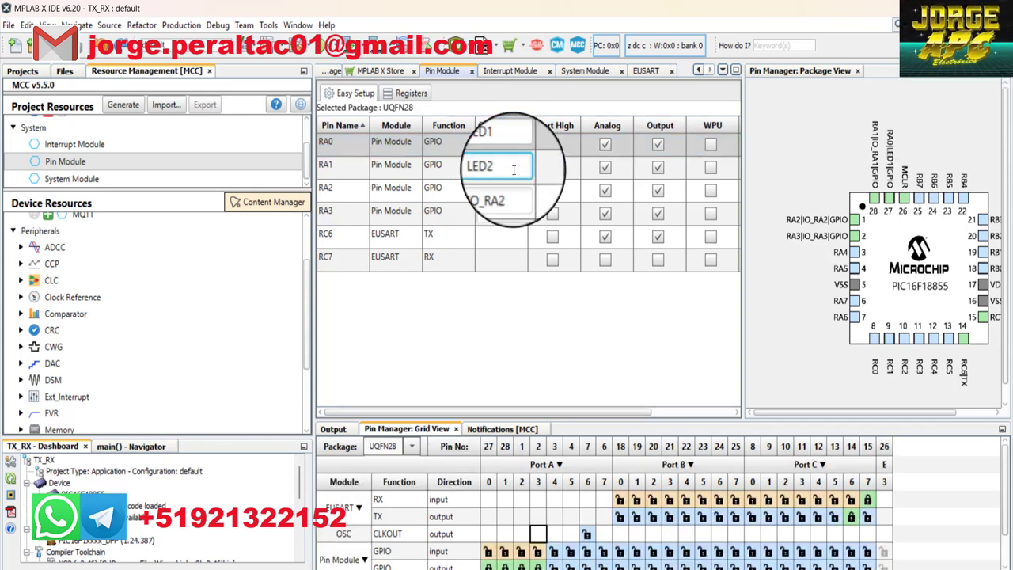
- Give pin RA2 the custom name LED3 and pin RA3 the custom name LED4
double_click(515, 188)
double_click(516, 187)
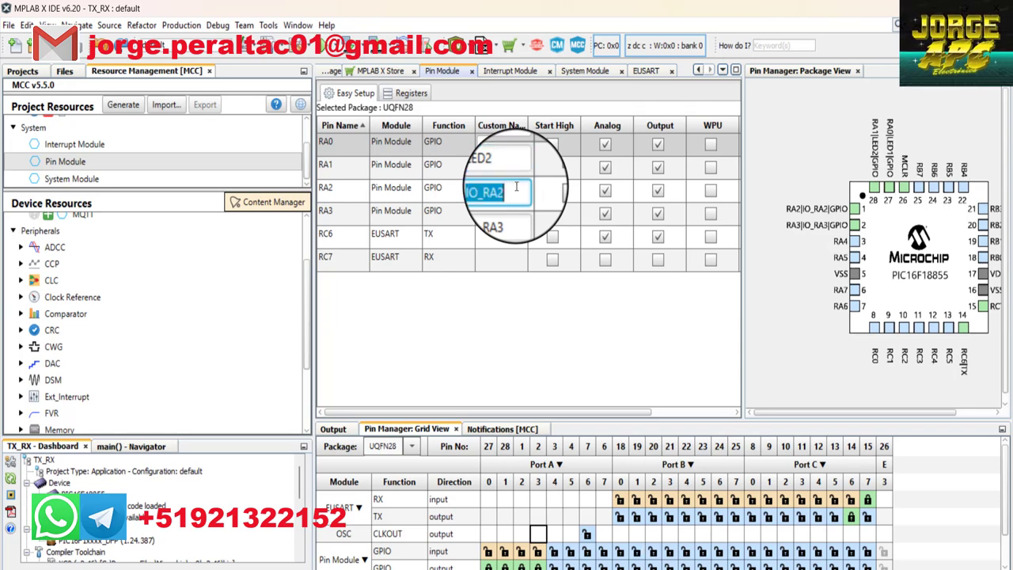
text(LED3)
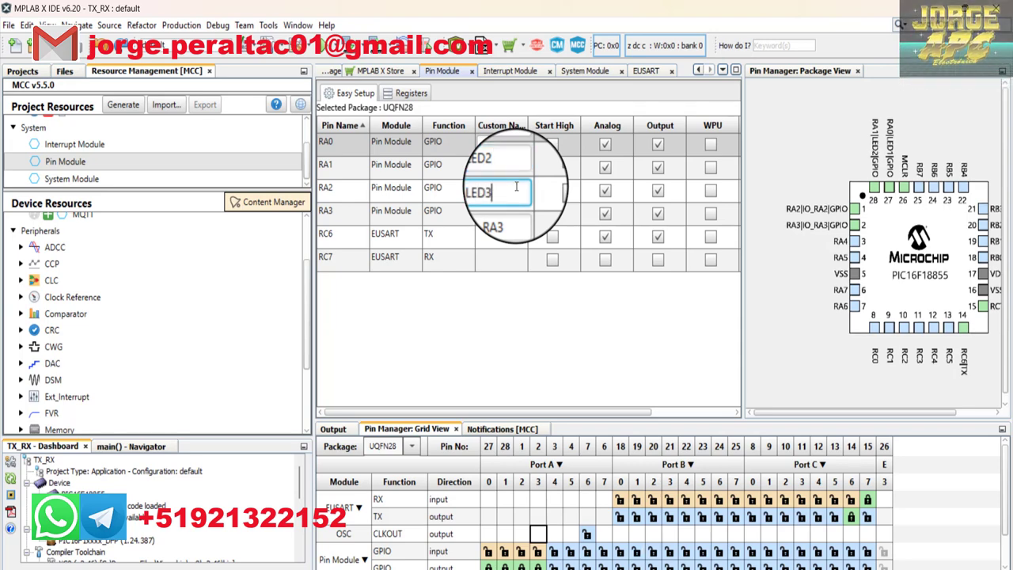
double_click(514, 212)
double_click(514, 220)
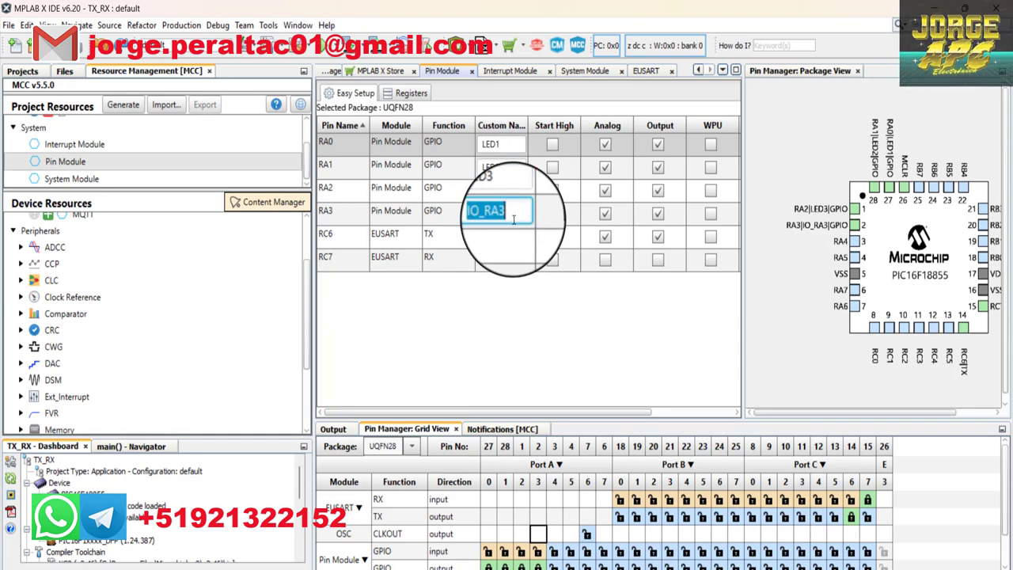
text(LED4)
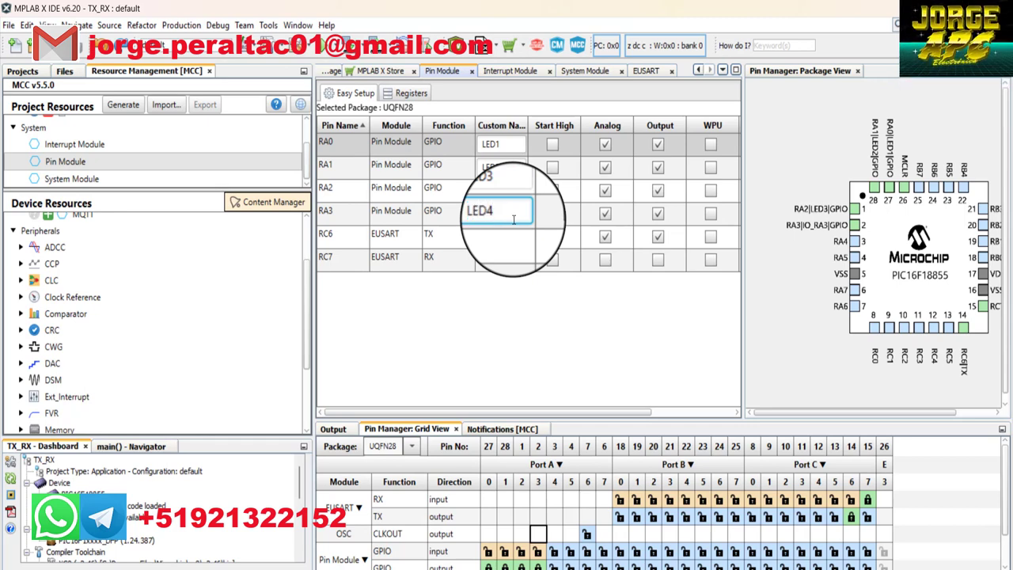
click(518, 296)
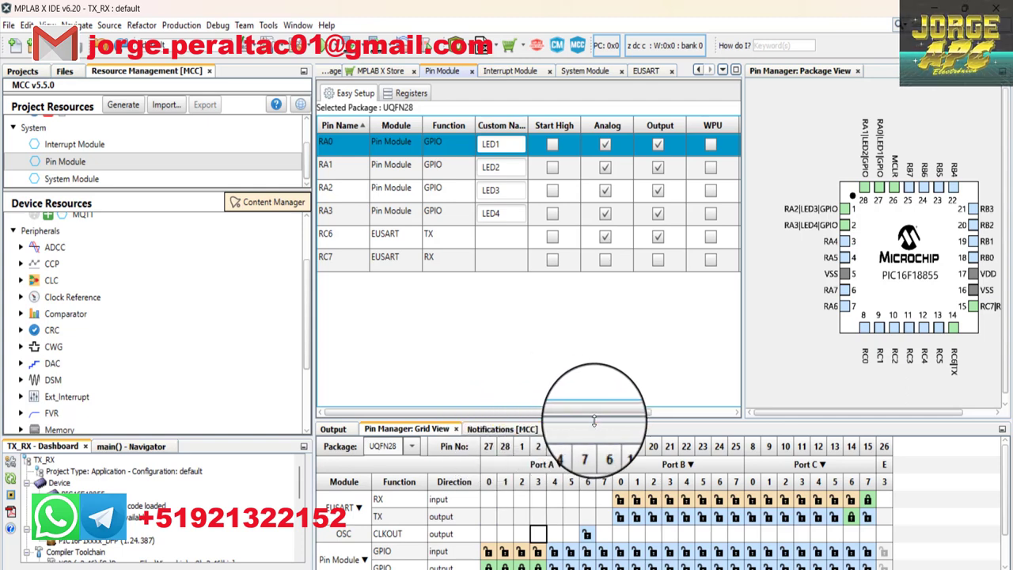
- Enlarge the pin grid and reassign the EUSART TX output to RC0 and RX input to RC1, releasing TX from RC6 and RC2
drag(579, 420, 579, 322)
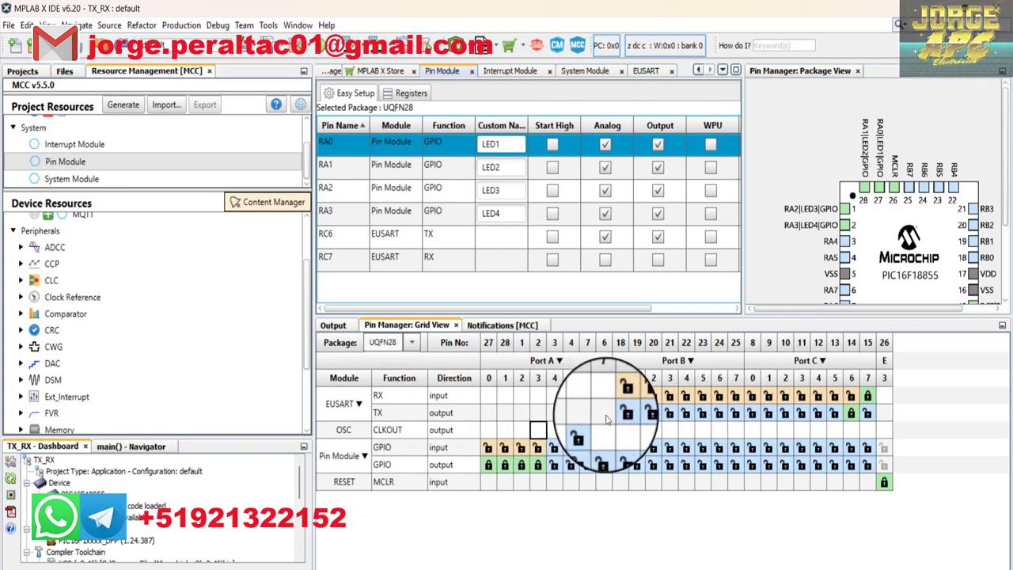
click(784, 413)
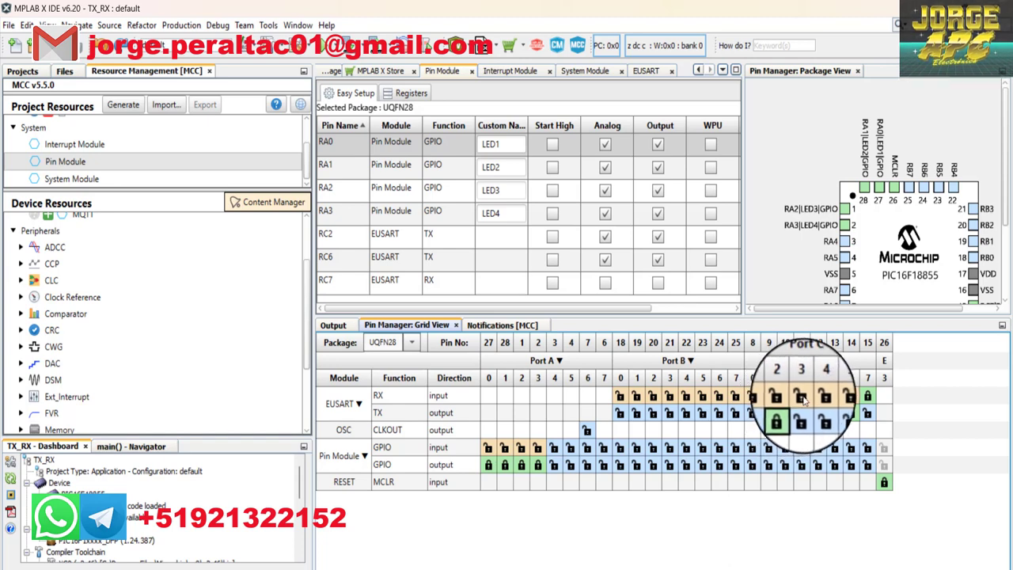
click(850, 413)
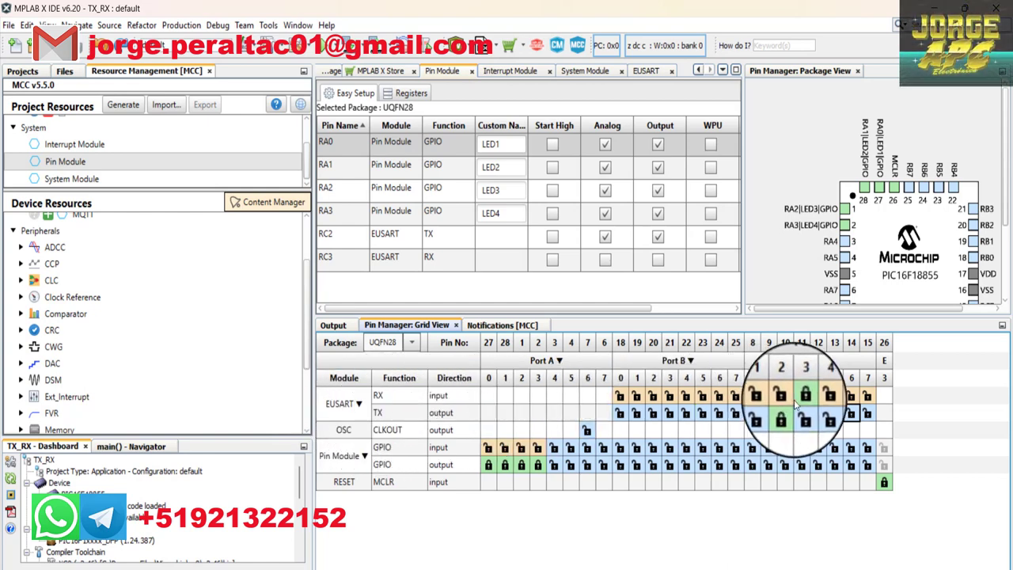
click(752, 413)
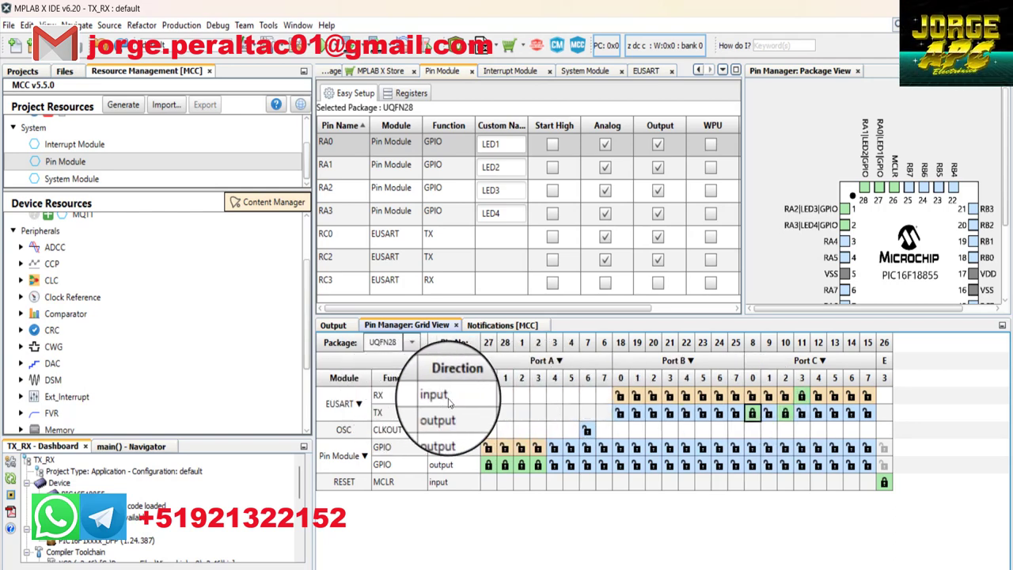
click(767, 396)
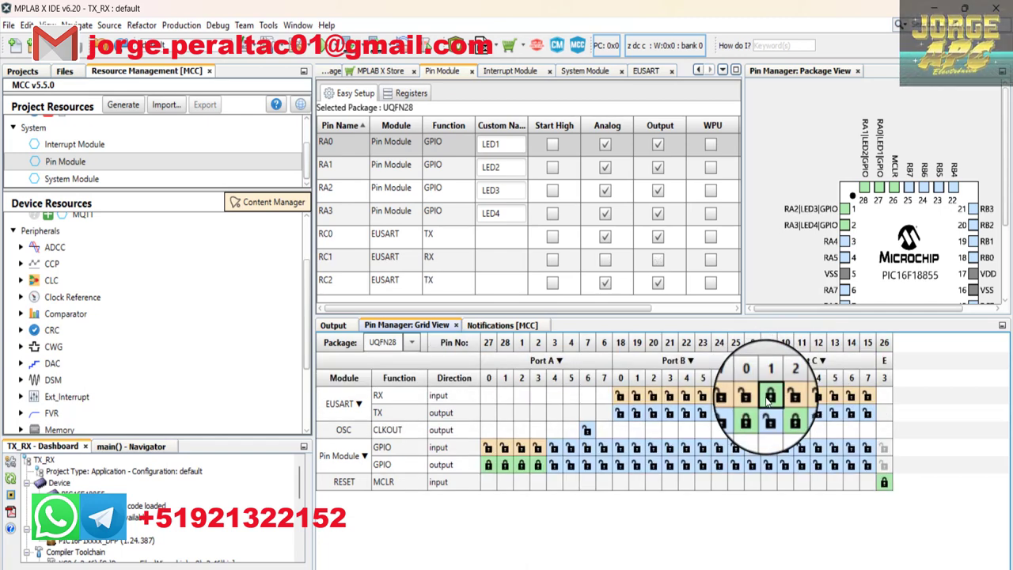
click(785, 413)
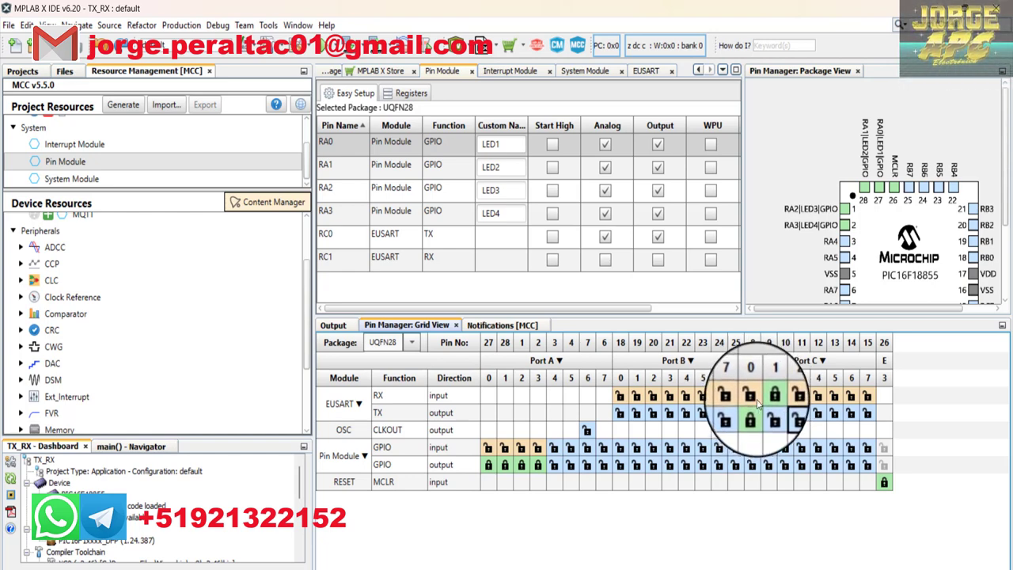
- Disable the Analog option for pins RA0, RA1, RA2, RA3 and RC0
click(605, 144)
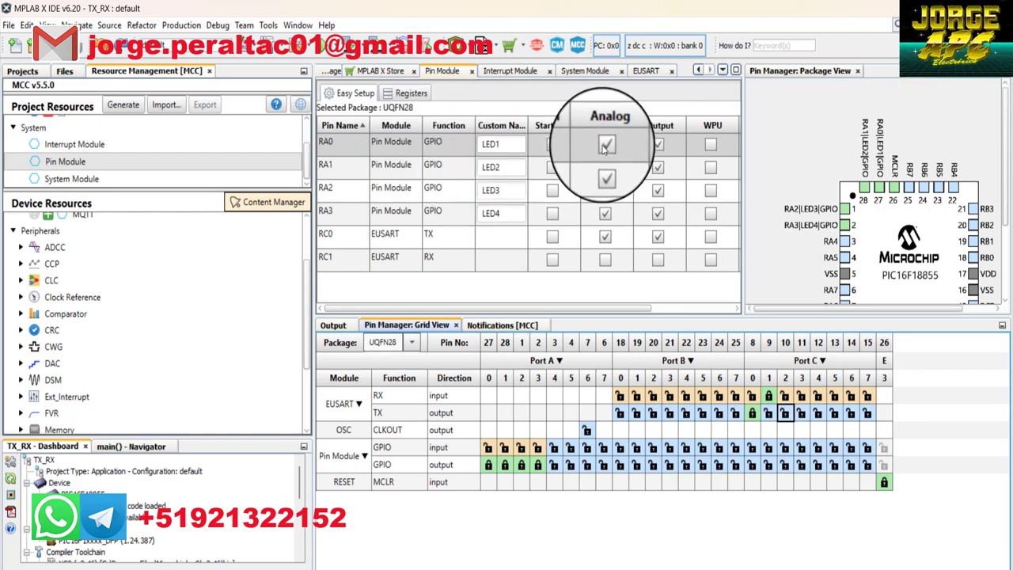
click(605, 167)
click(605, 190)
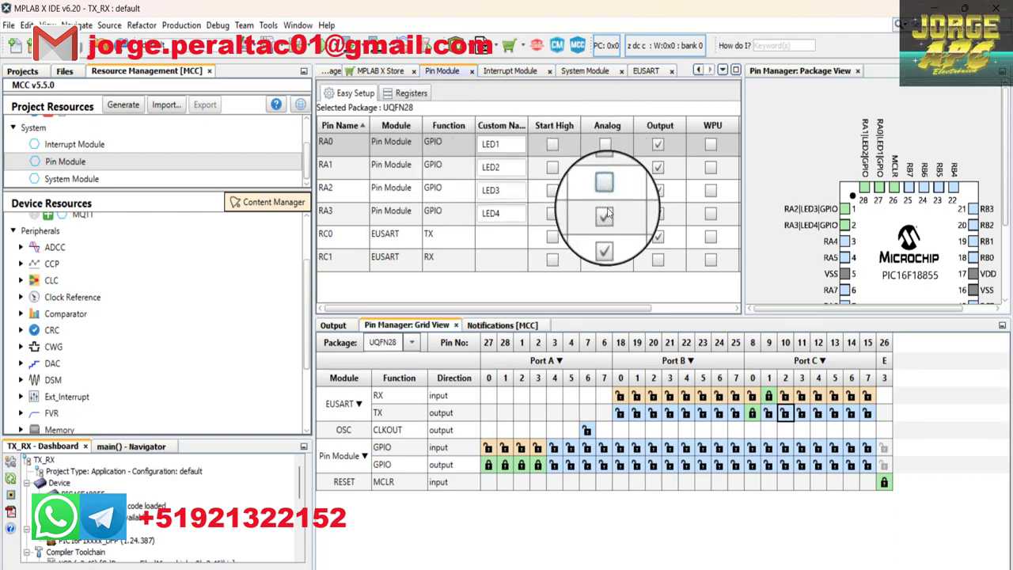
click(605, 213)
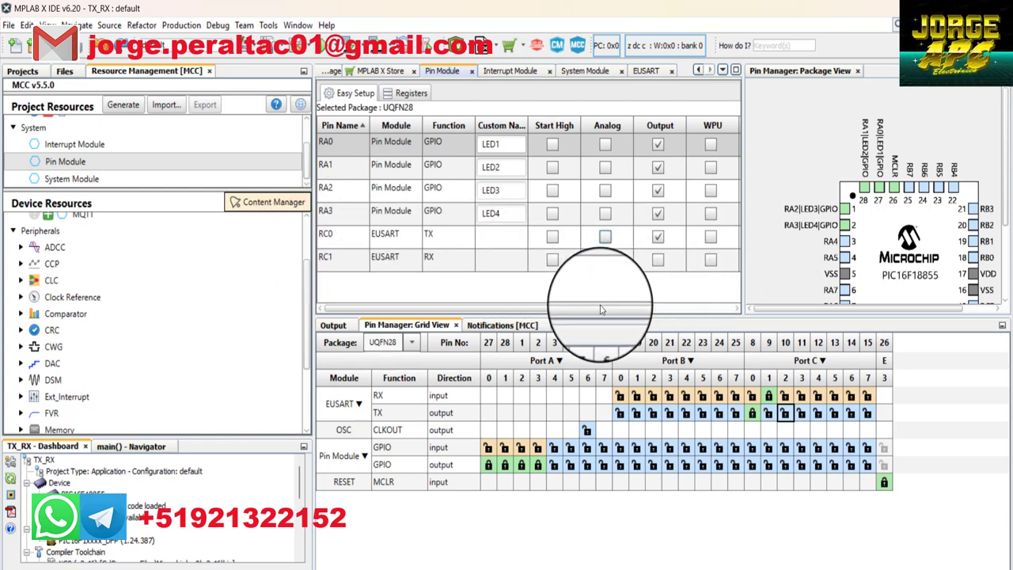
- Generate the MCC code for the configured project and close the code configurator
drag(600, 310, 464, 297)
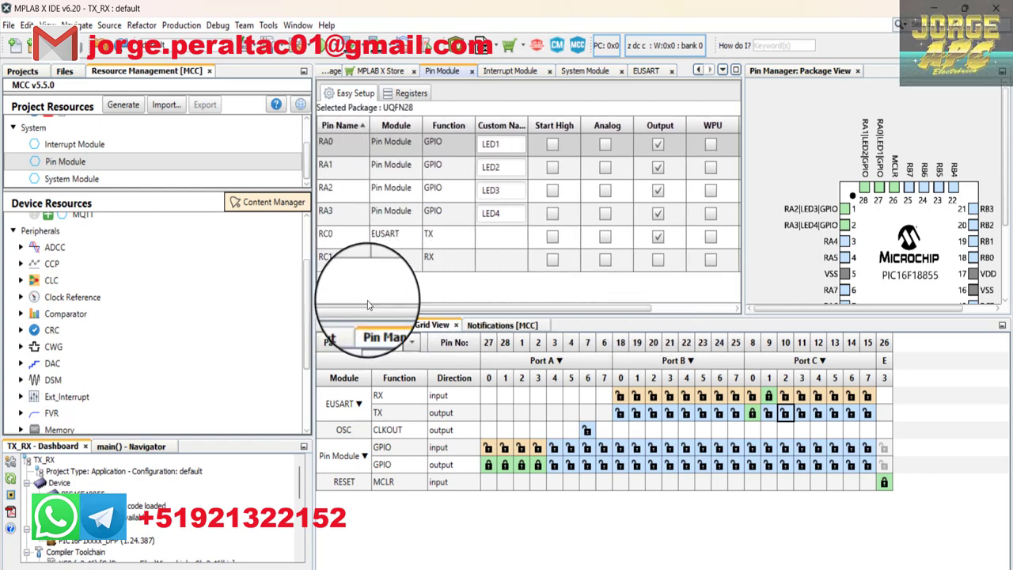
click(124, 106)
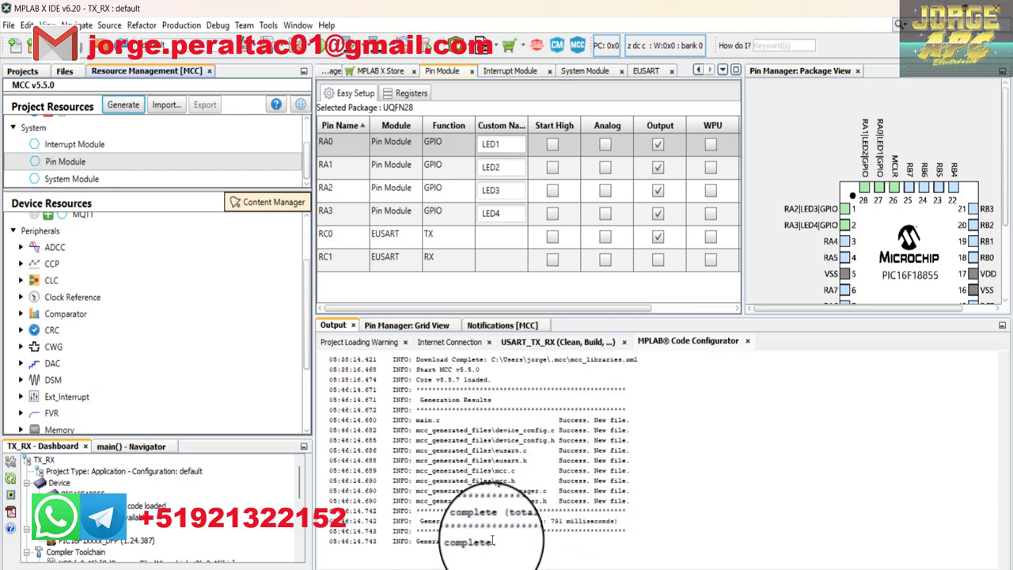
click(577, 45)
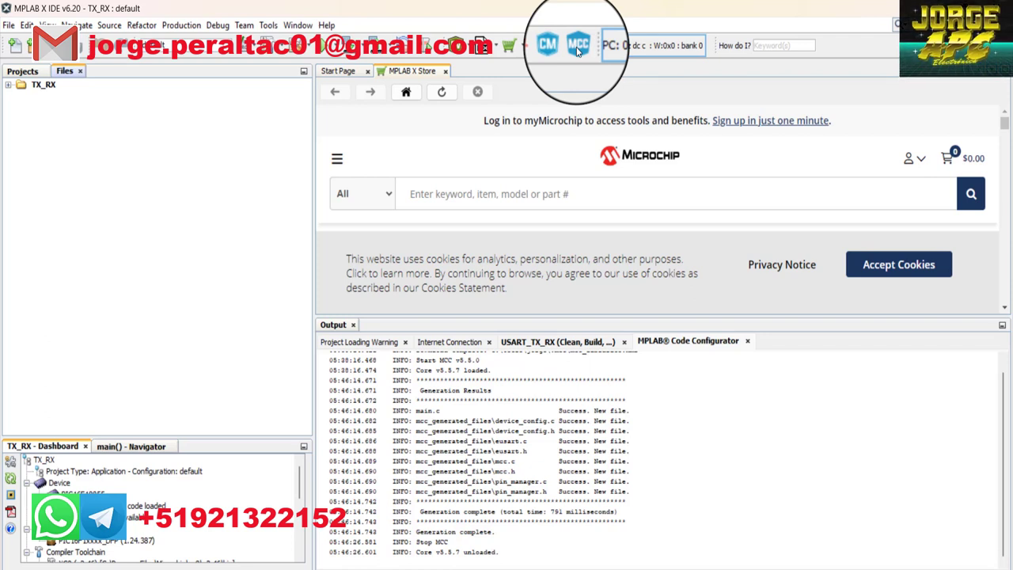
- Open main.c from the TX_RX project's Source Files and enlarge the code editor area
double_click(40, 84)
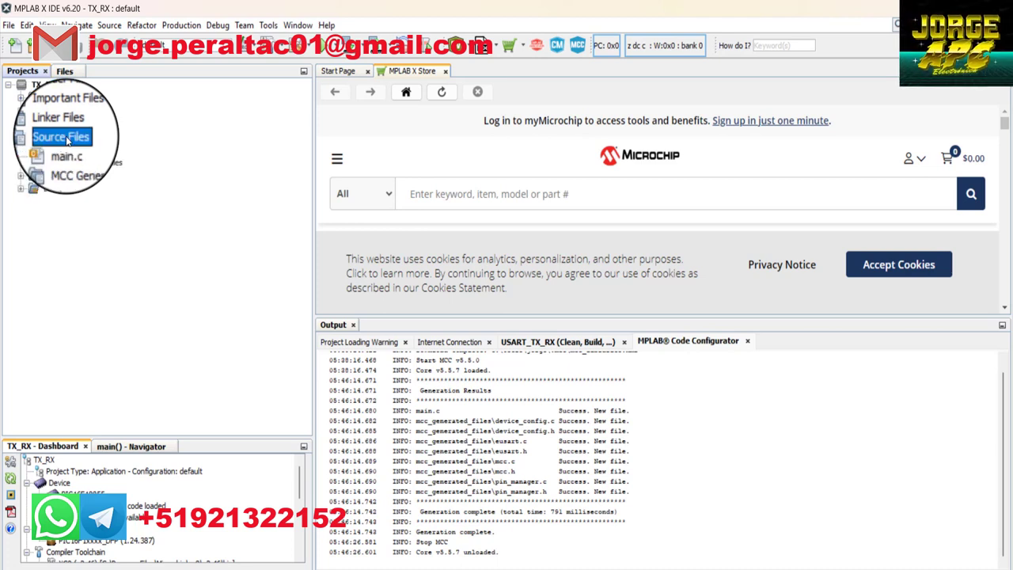
double_click(65, 155)
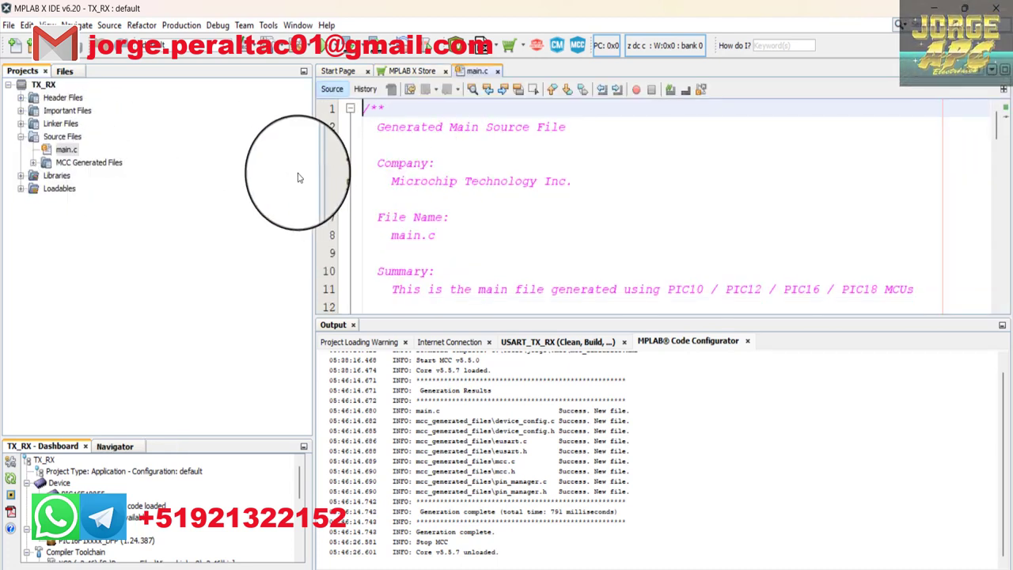
drag(313, 174, 142, 171)
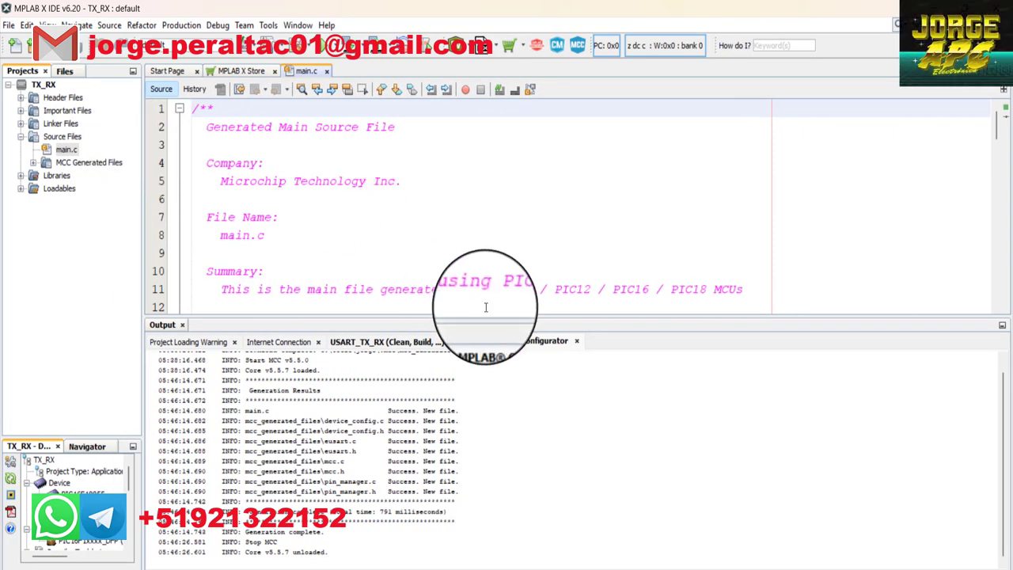
drag(488, 317, 495, 479)
- Delete the generated file description and licence comments above the mcc.h include in main.c
scroll(380, 349, down, 10)
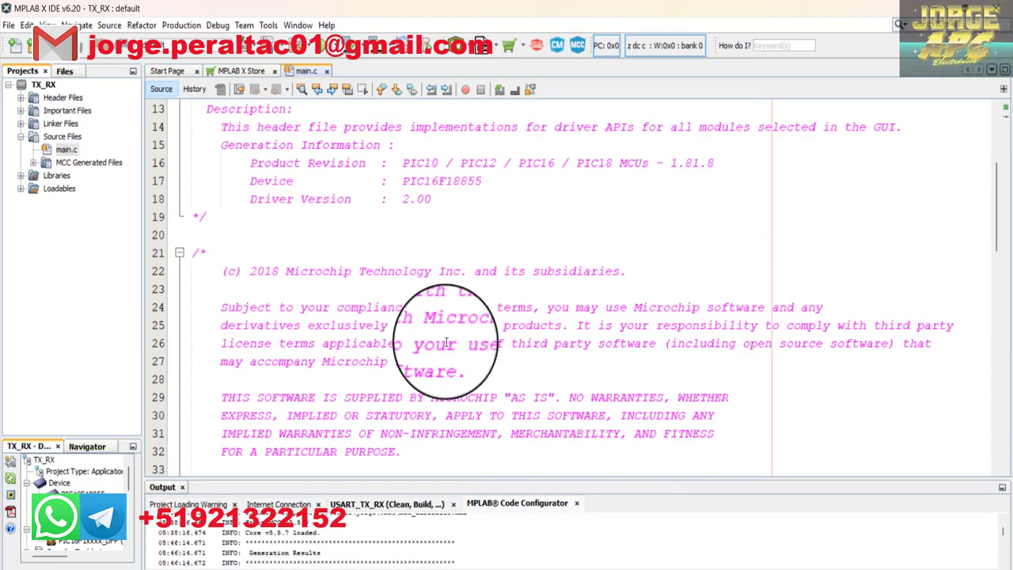
drag(242, 307, 176, 111)
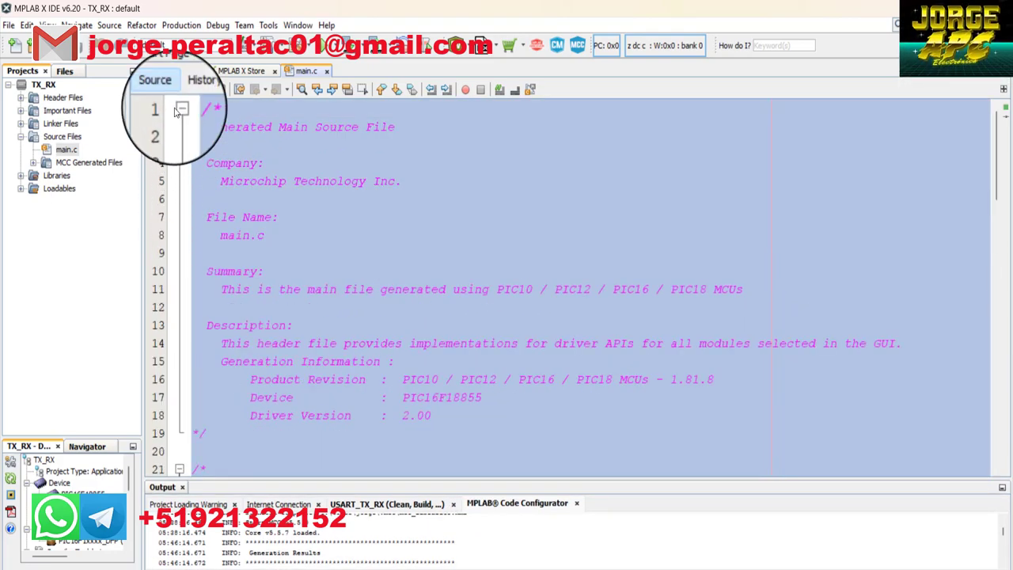
key(Delete)
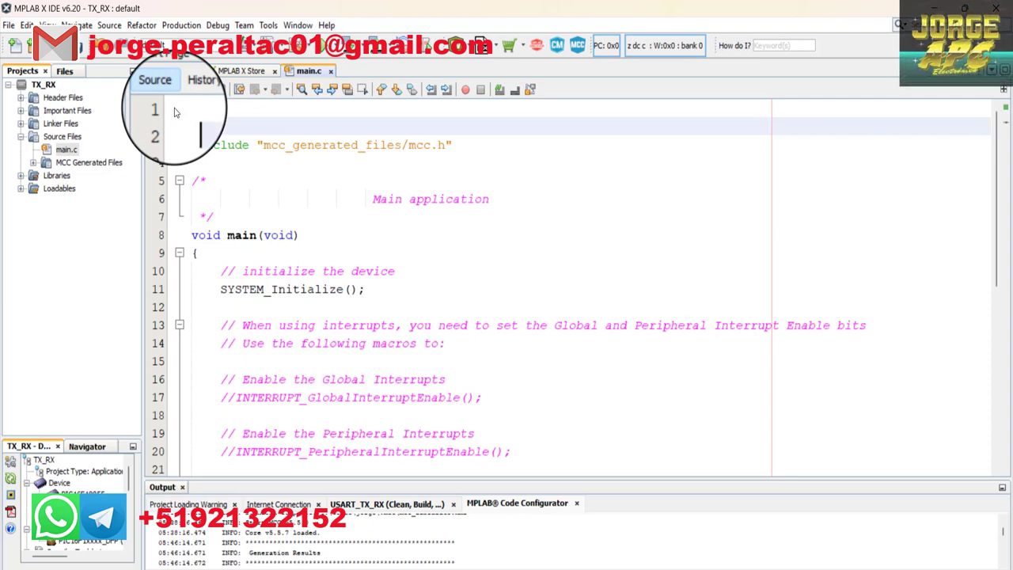
key(Delete)
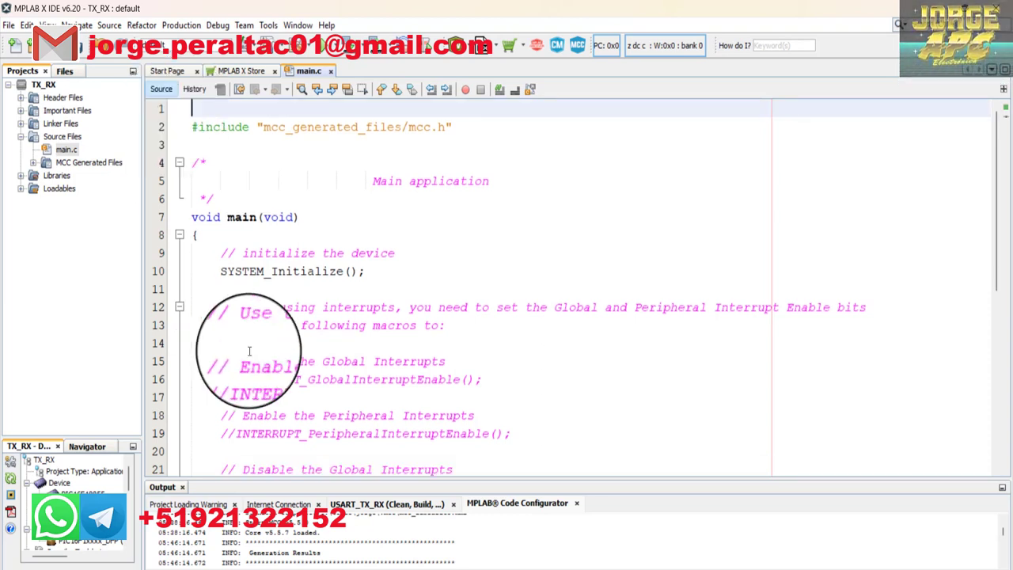
- Delete the "Main application" comment block above main() and the "initialize the device" comment line inside it
click(232, 203)
drag(232, 204, 141, 145)
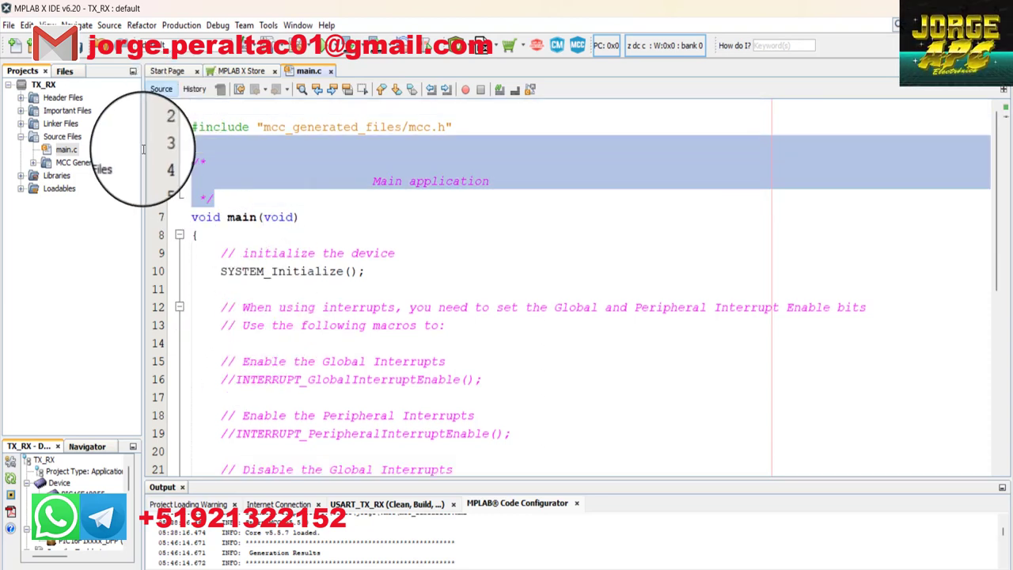
key(Delete)
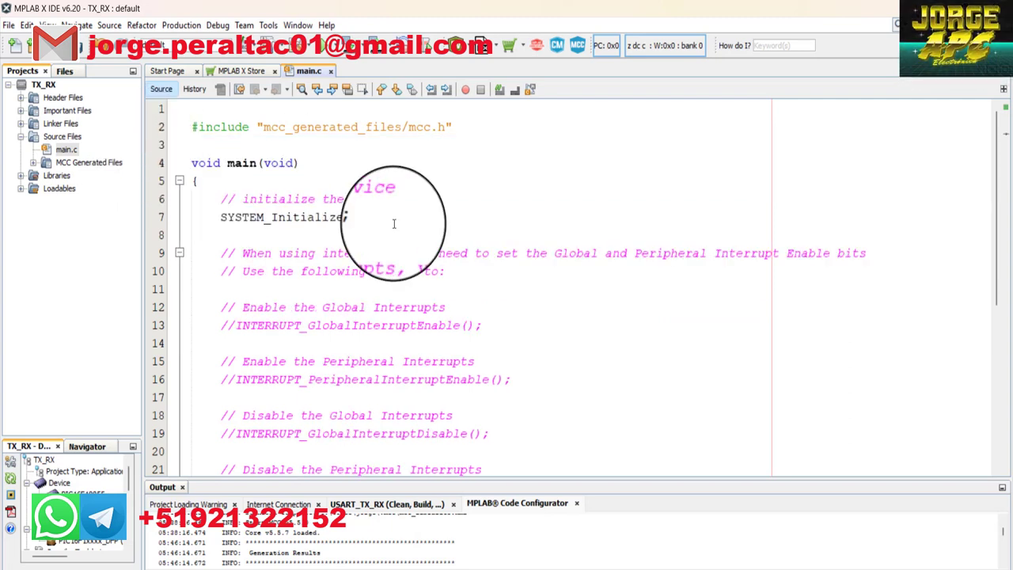
drag(395, 199, 110, 196)
key(BackSpace)
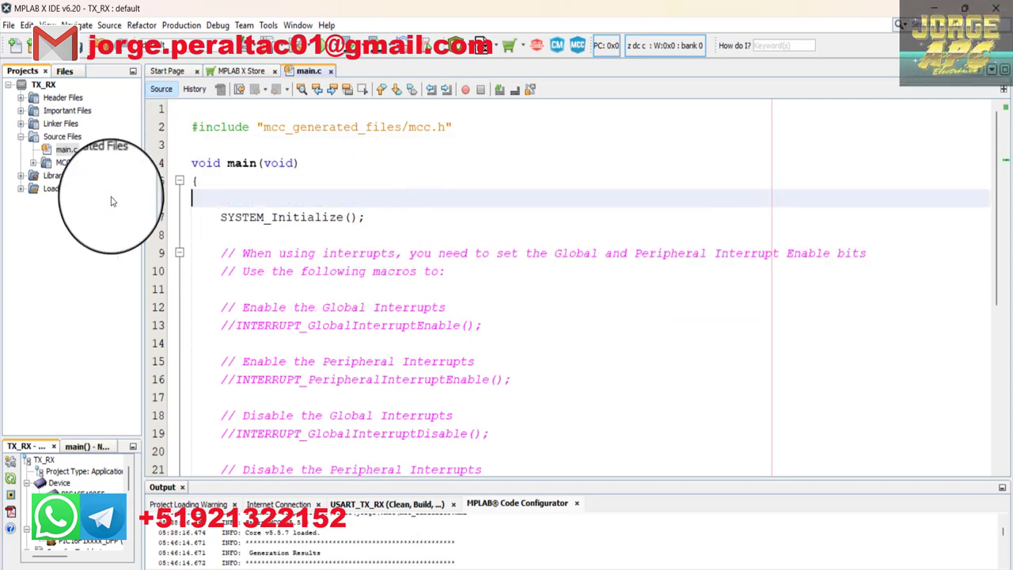
key(BackSpace)
- Delete all the interrupt enable and disable comments between SYSTEM_Initialize() and the while loop
scroll(158, 143, down, 1)
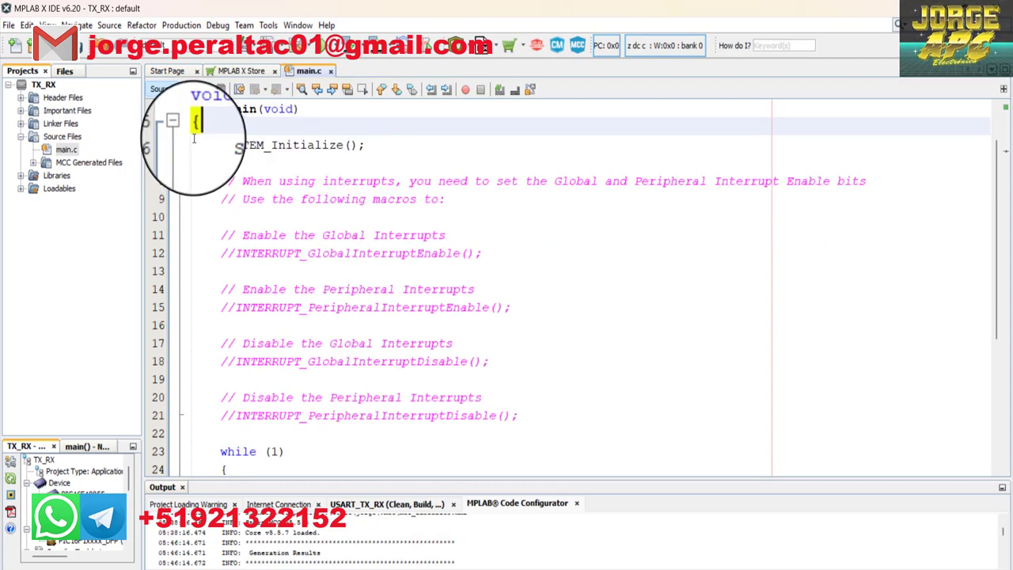
drag(221, 177, 549, 314)
scroll(368, 249, down, 2)
key(BackSpace)
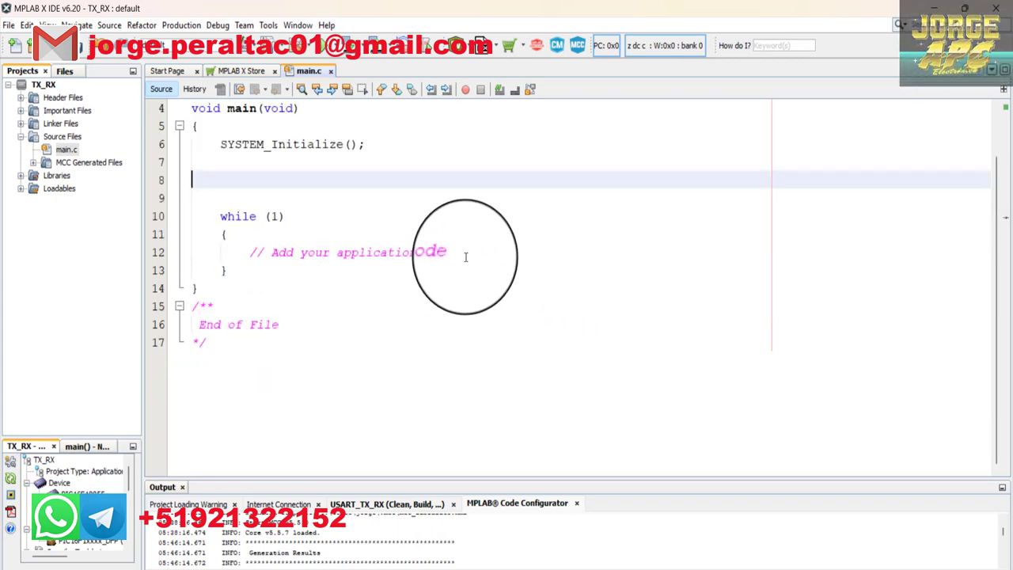
- Delete the "Add your application code" comment inside the while loop of main.c
drag(463, 253, 250, 253)
key(BackSpace)
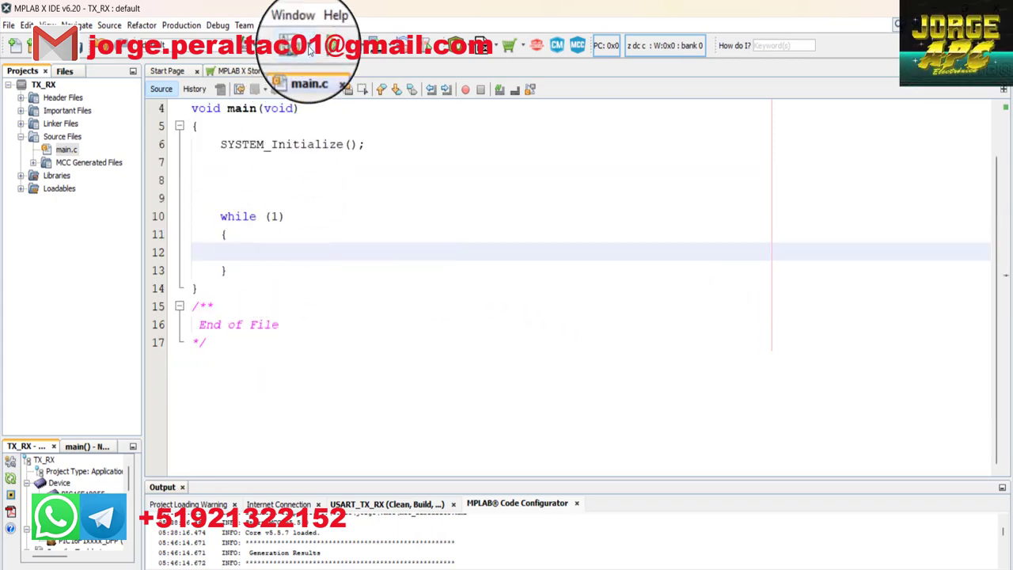
- Clean and build the TX_RX main project and review the build results in a temporarily enlarged output area
click(308, 48)
click(334, 83)
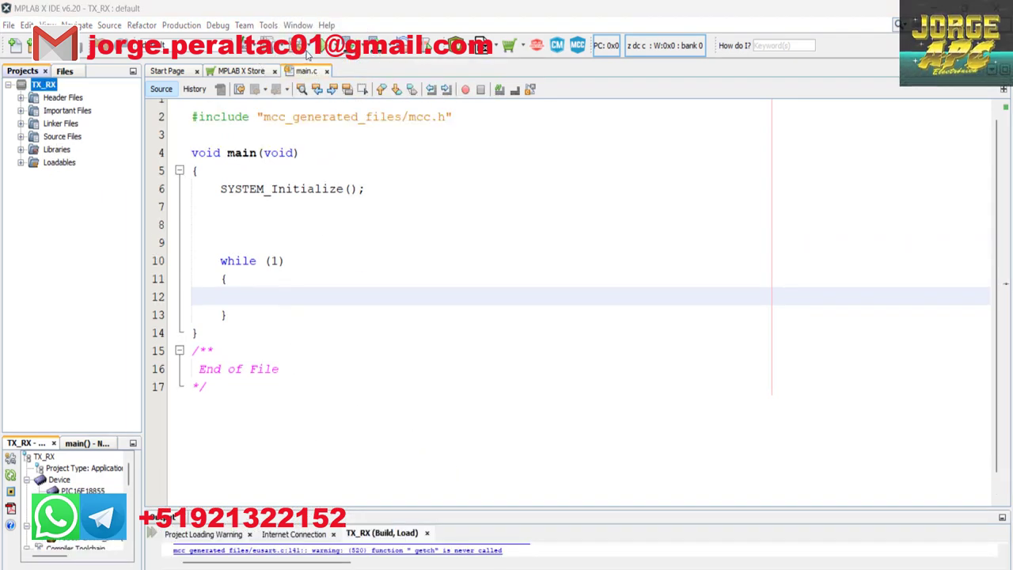
click(310, 49)
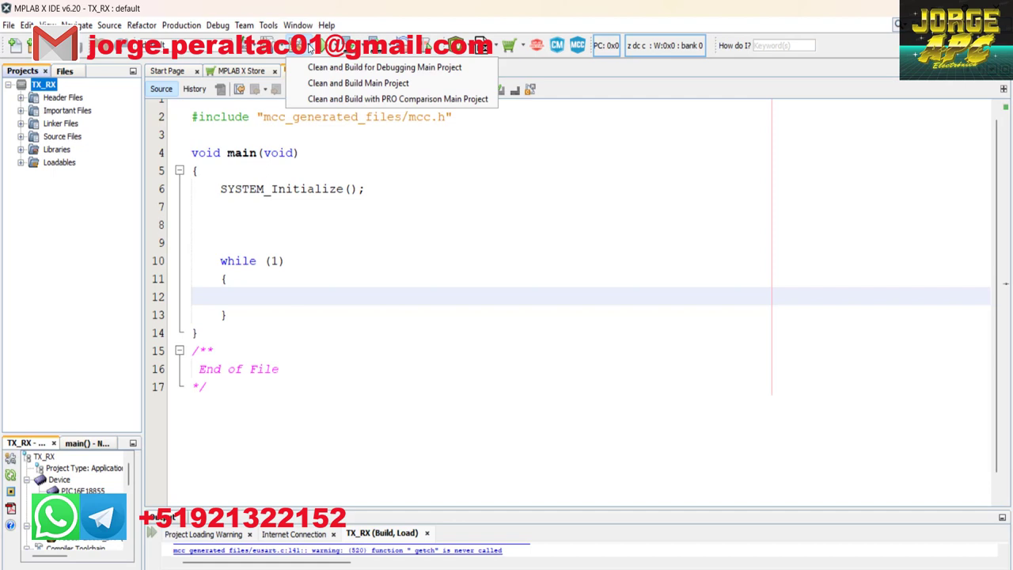
click(336, 82)
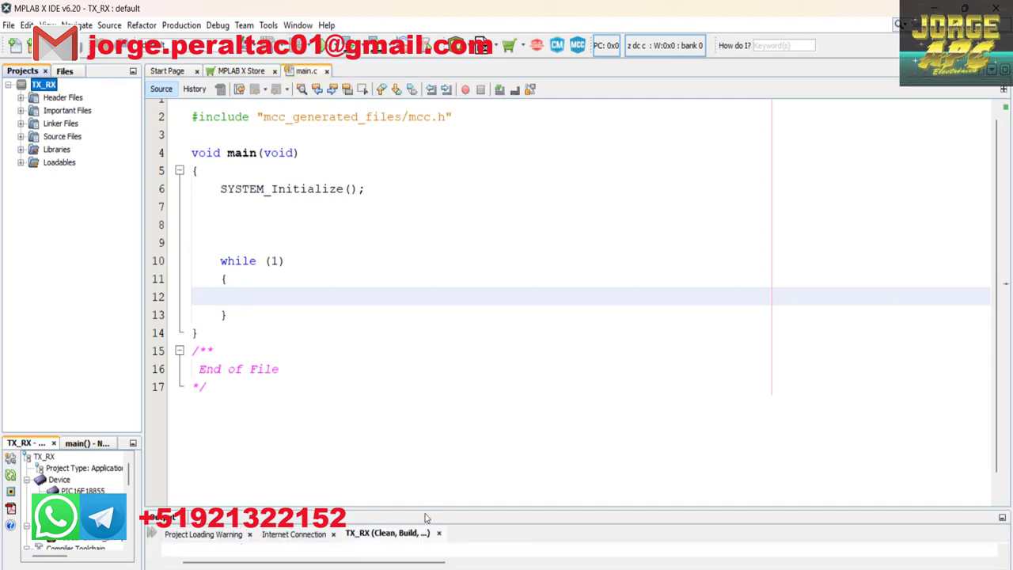
drag(424, 507, 390, 316)
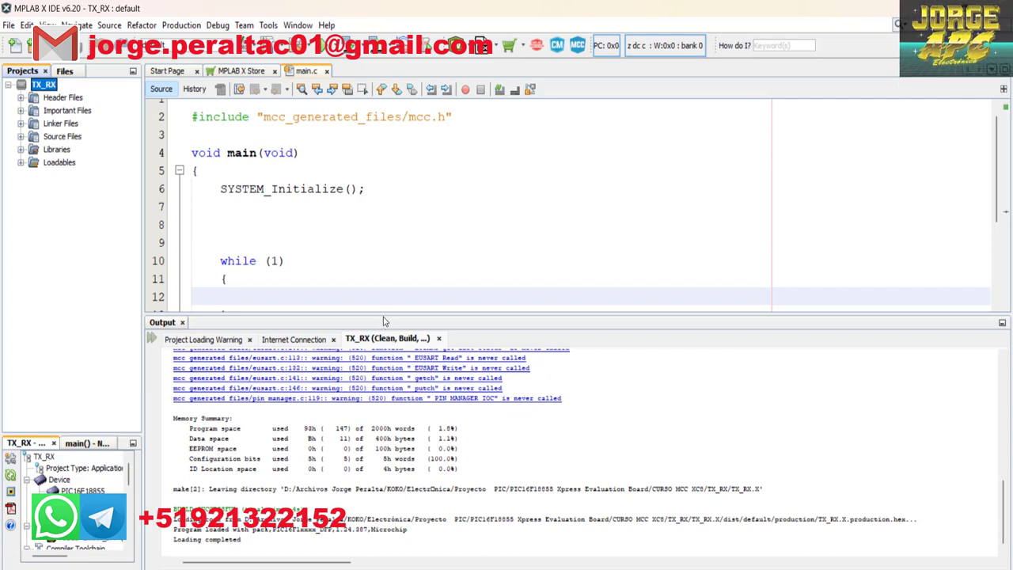
drag(385, 314, 385, 469)
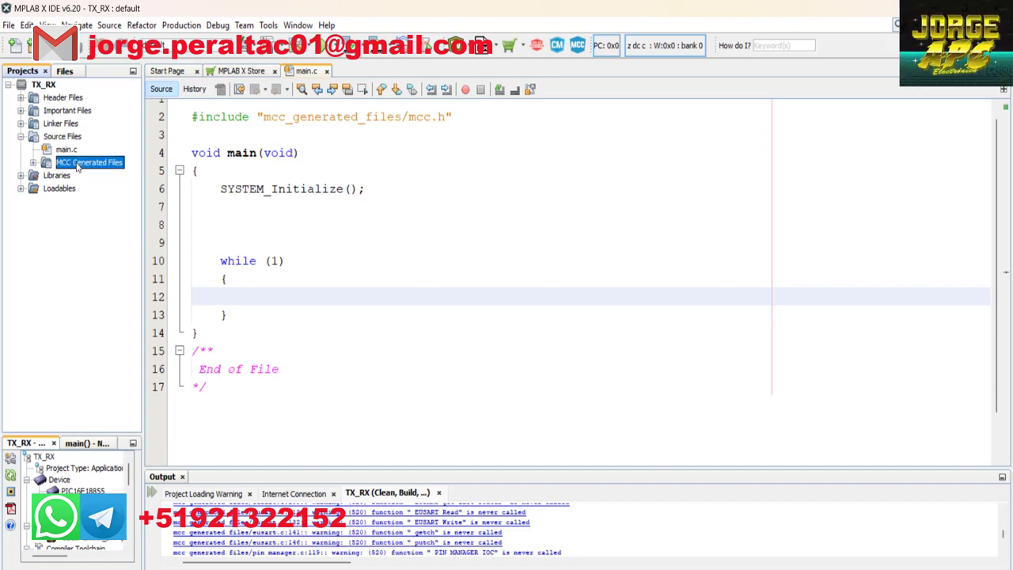
- Open eusart.c from the MCC Generated Files and examine the EUSART_Initialize register settings and the transmit and receive ready functions
double_click(77, 163)
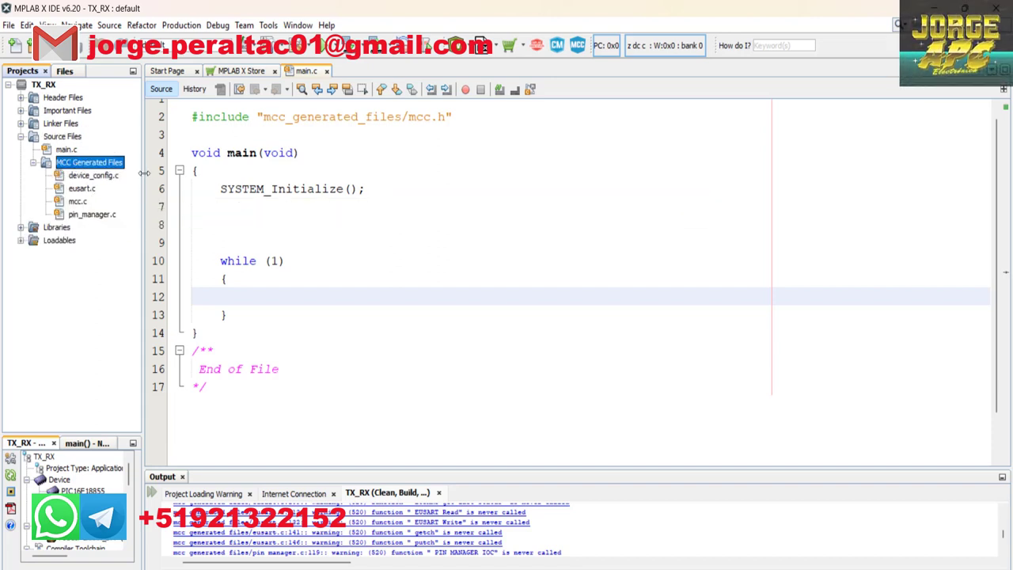
double_click(77, 191)
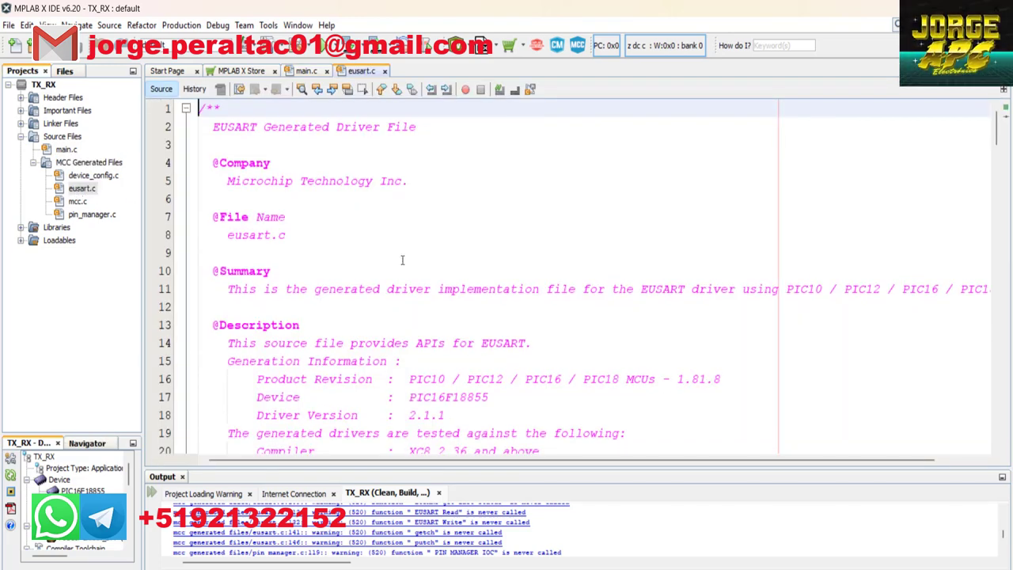
scroll(402, 260, down, 4)
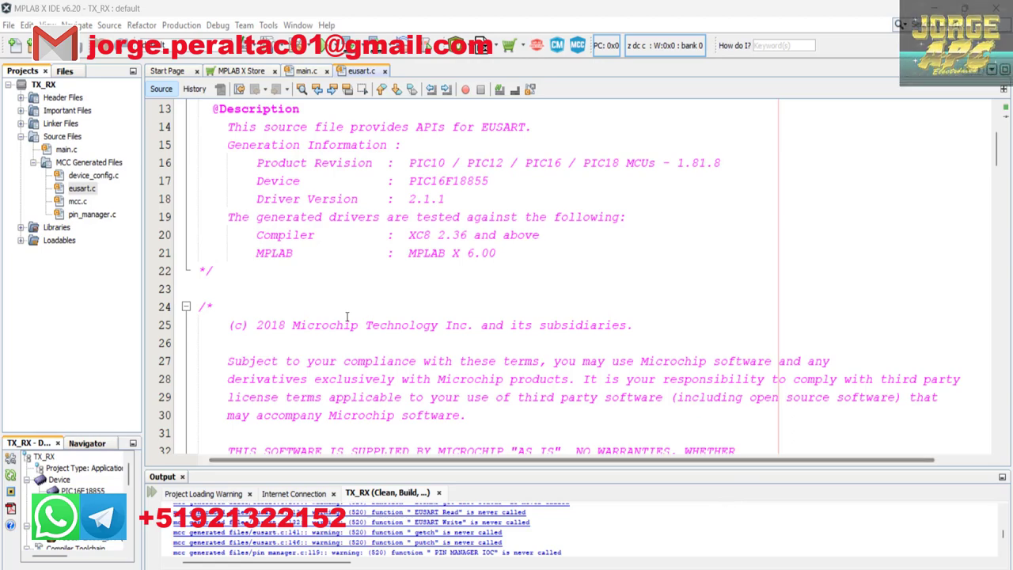
scroll(347, 317, down, 14)
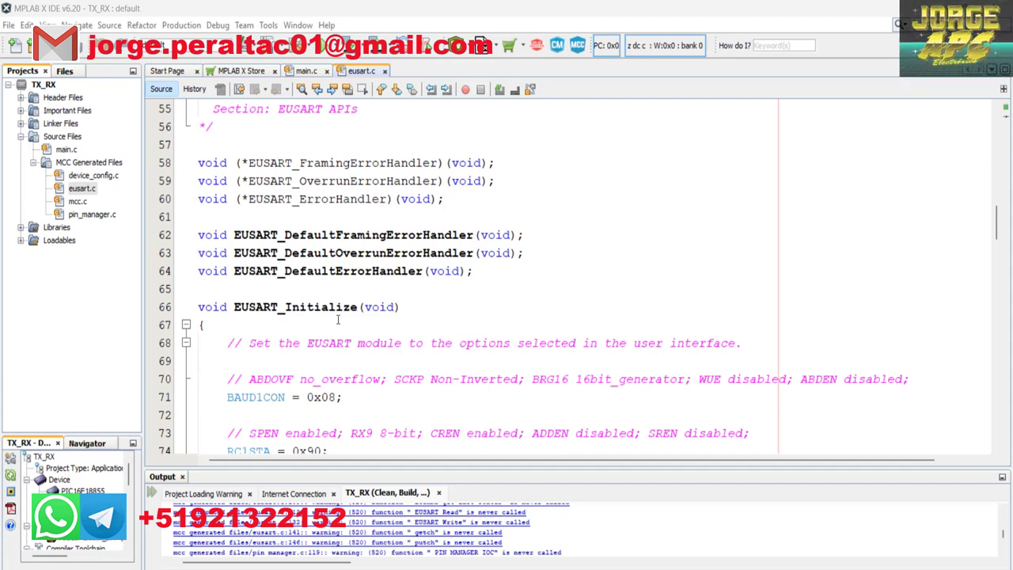
scroll(299, 329, down, 6)
scroll(275, 235, up, 3)
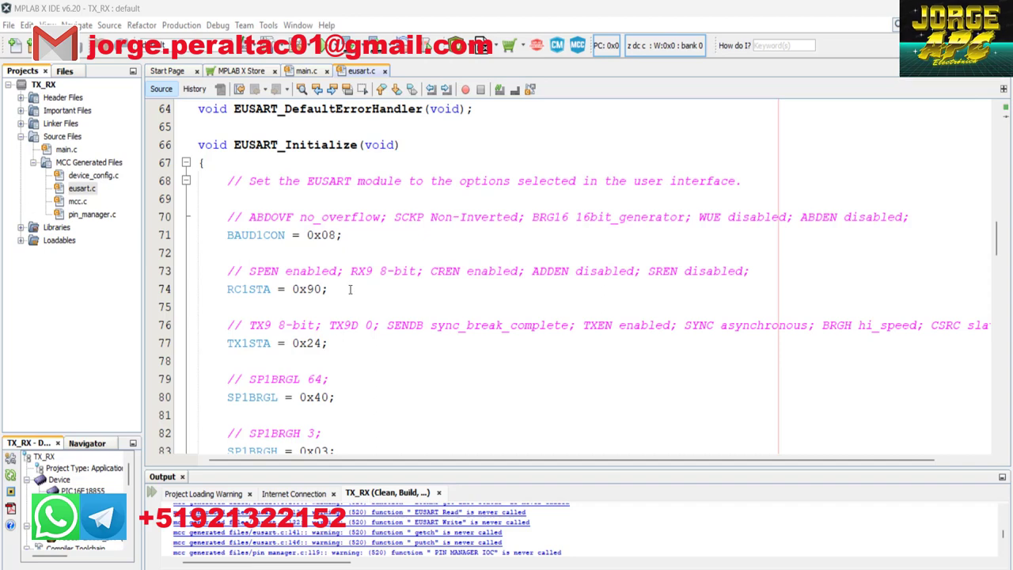
scroll(364, 302, down, 8)
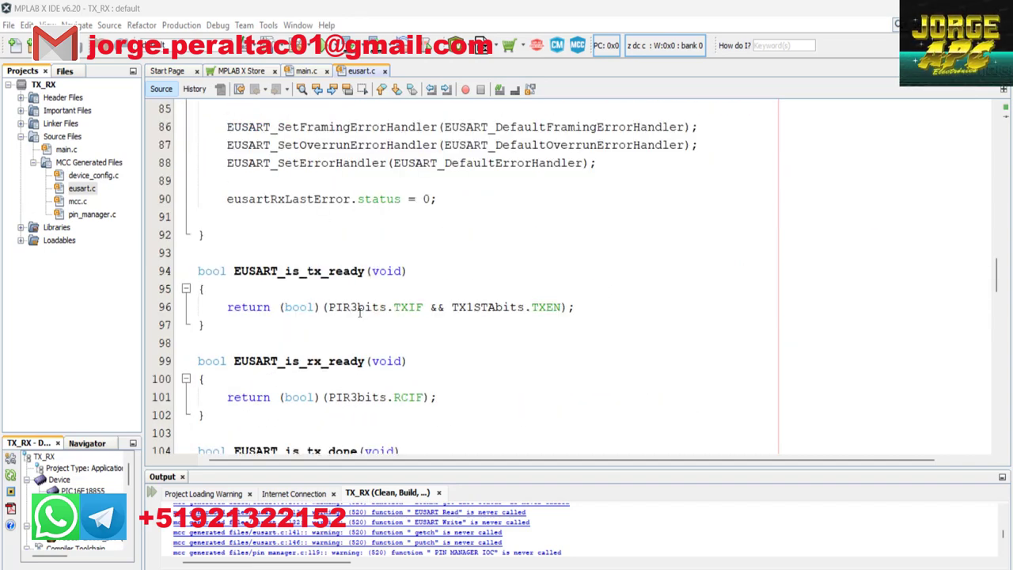